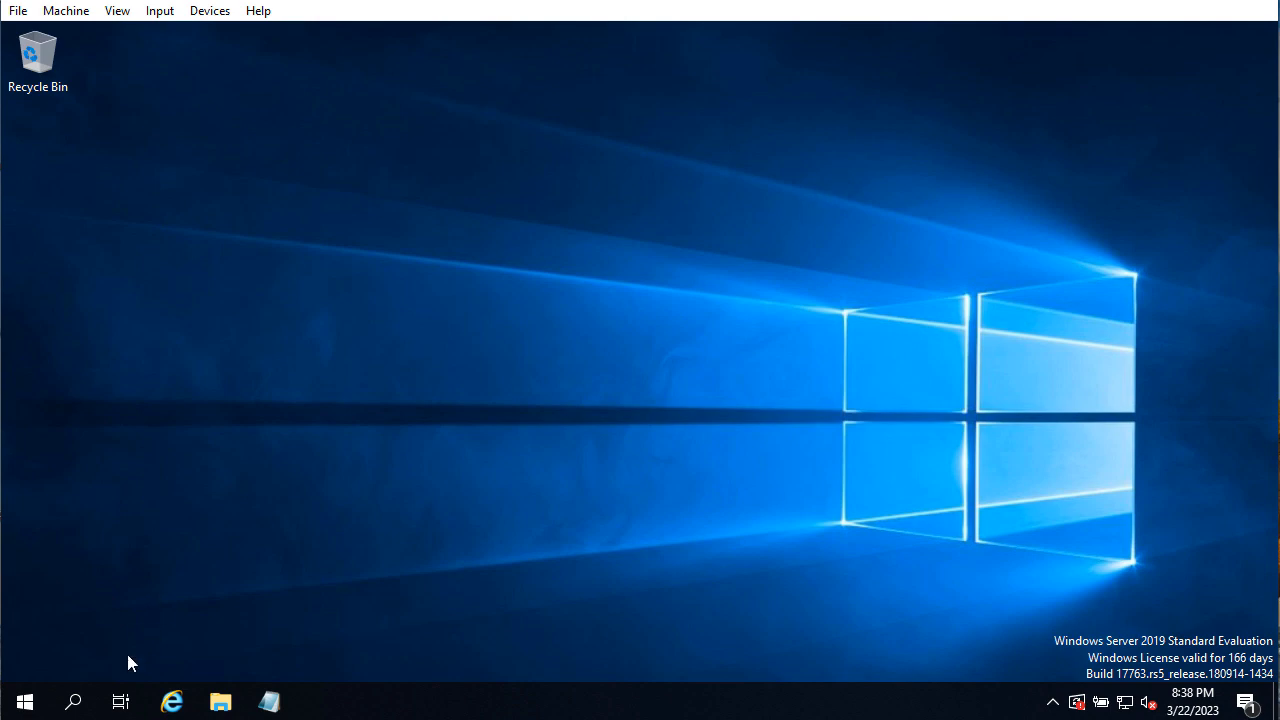
# Search 'server' from the Start search, launch Server Manager, and dismiss the Windows Admin Center notice
pyautogui.click(72, 701)
pyautogui.write('ser')
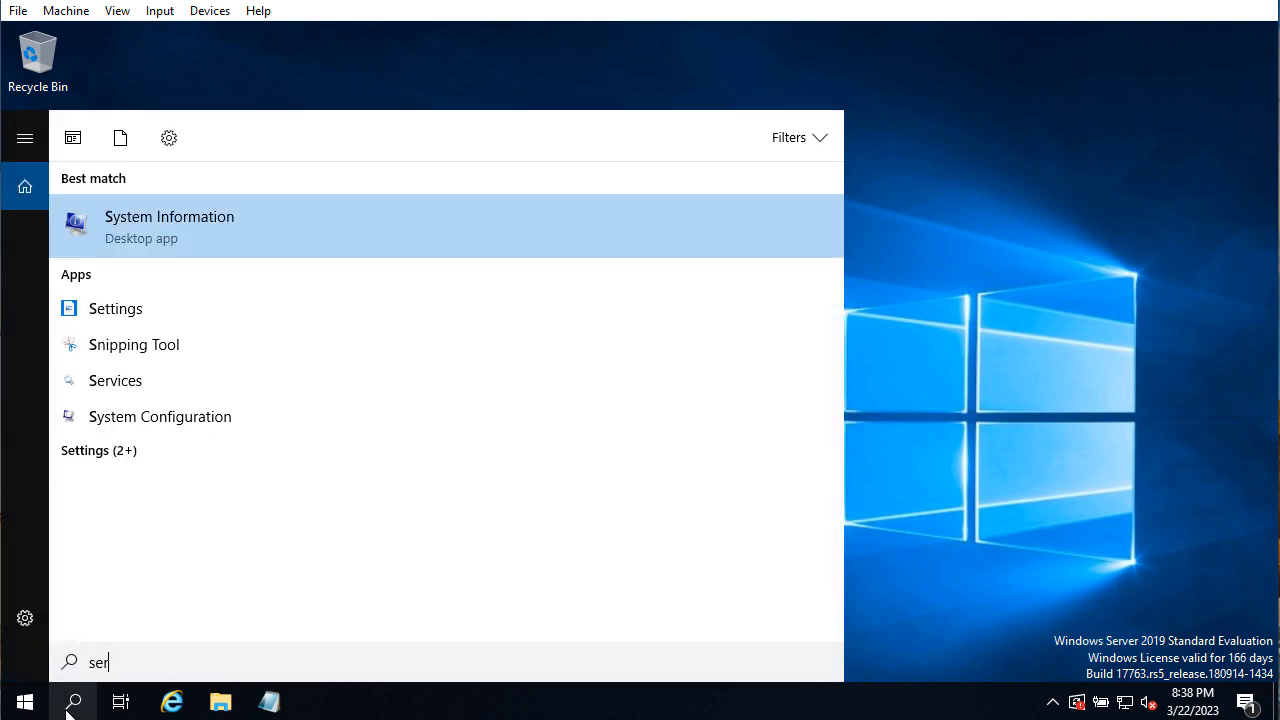
pyautogui.write('ver')
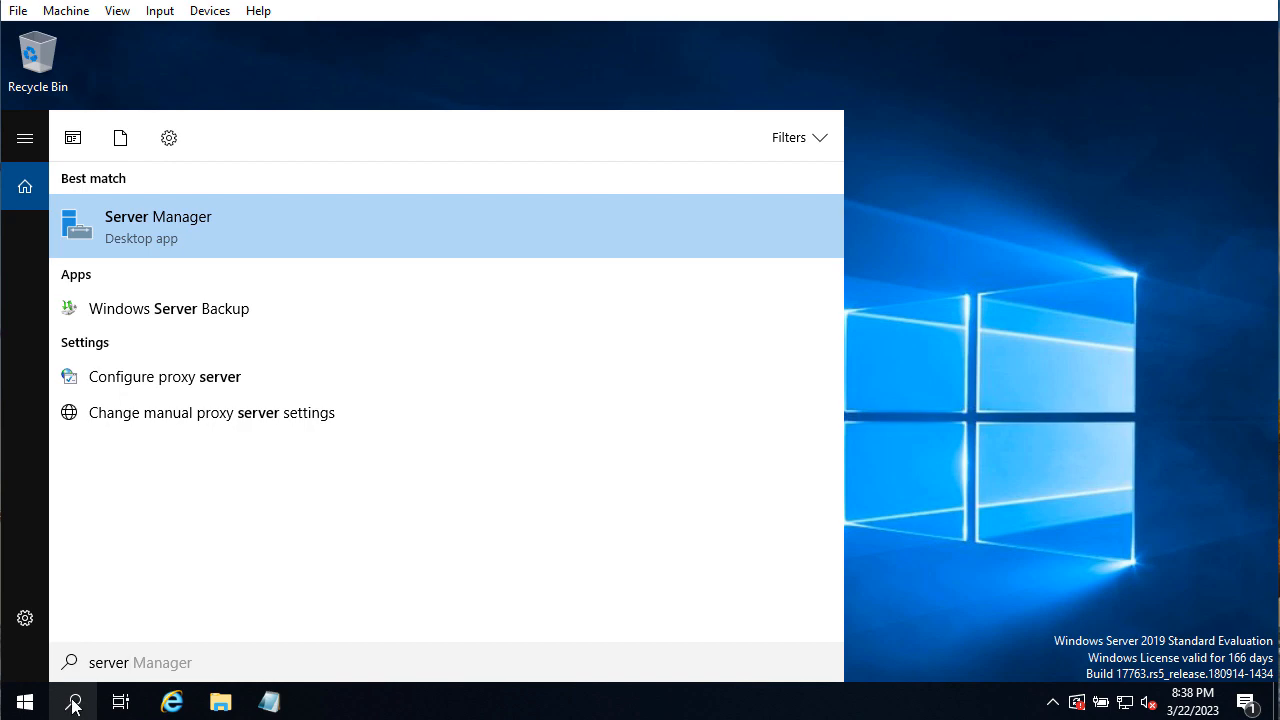
pyautogui.click(141, 236)
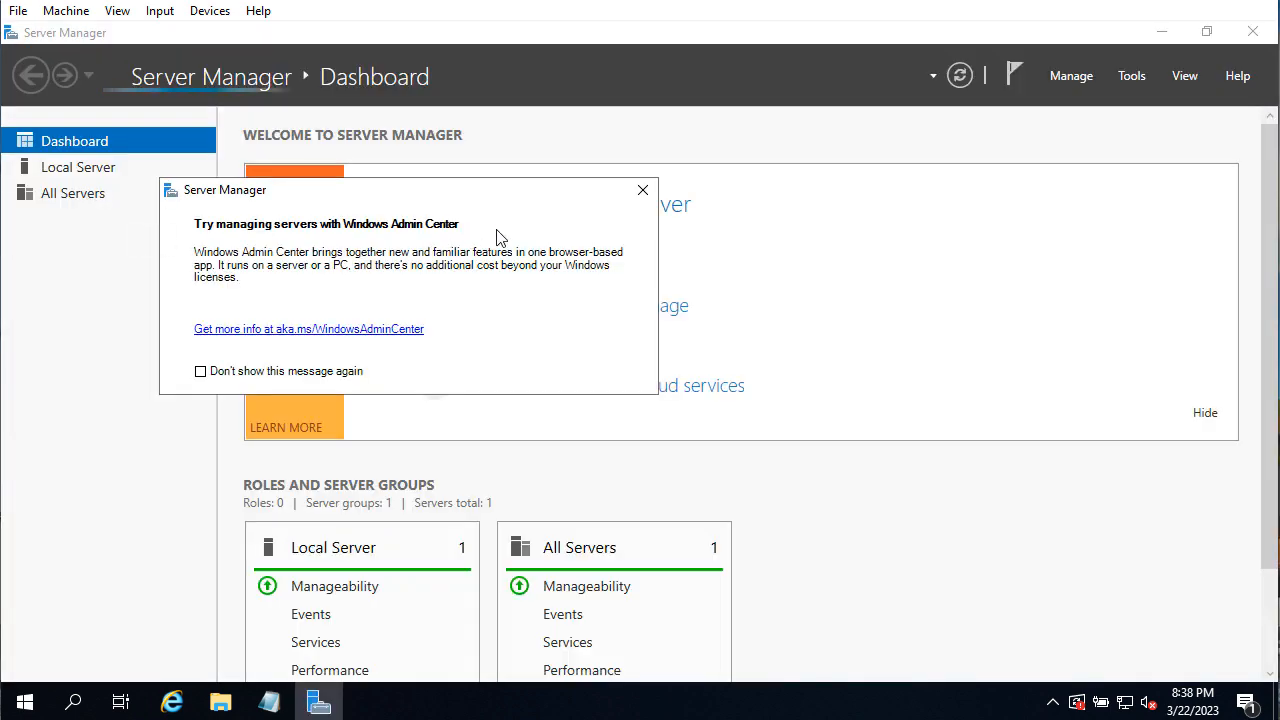
pyautogui.click(643, 190)
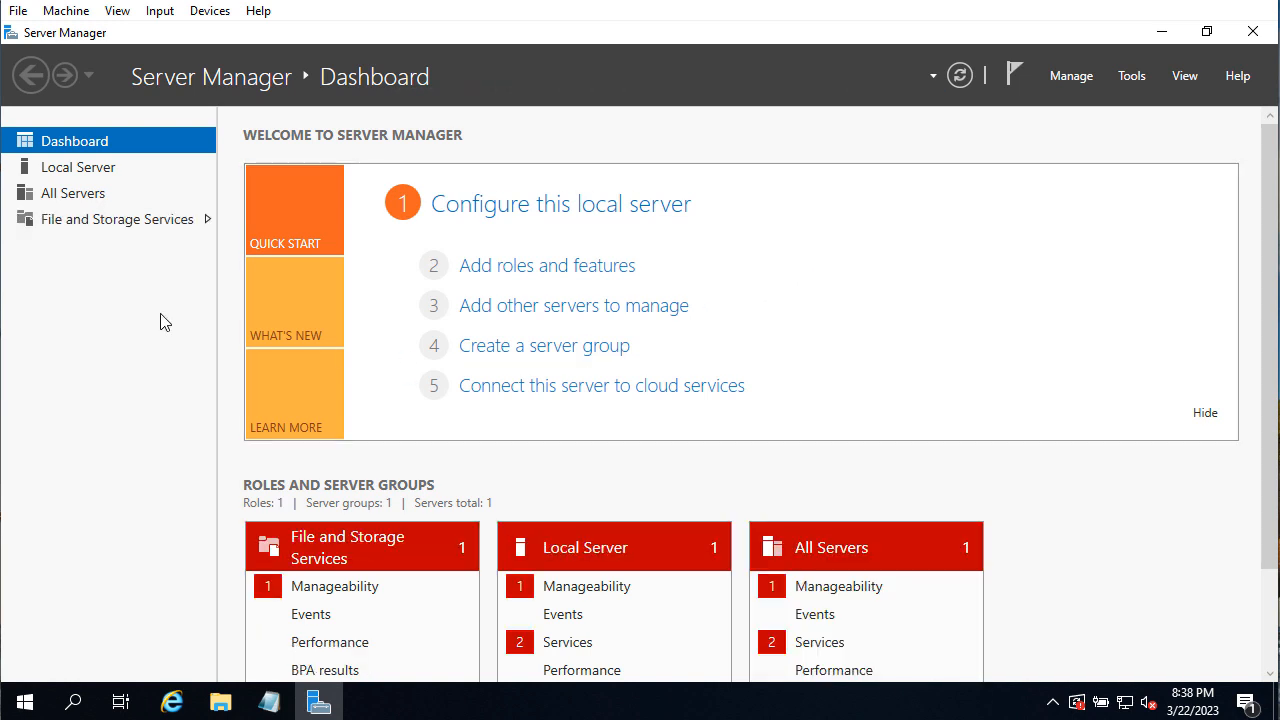
# From the Local Server page, open System Properties on the Computer Name tab, showing workgroup WORKGROUP
pyautogui.click(104, 172)
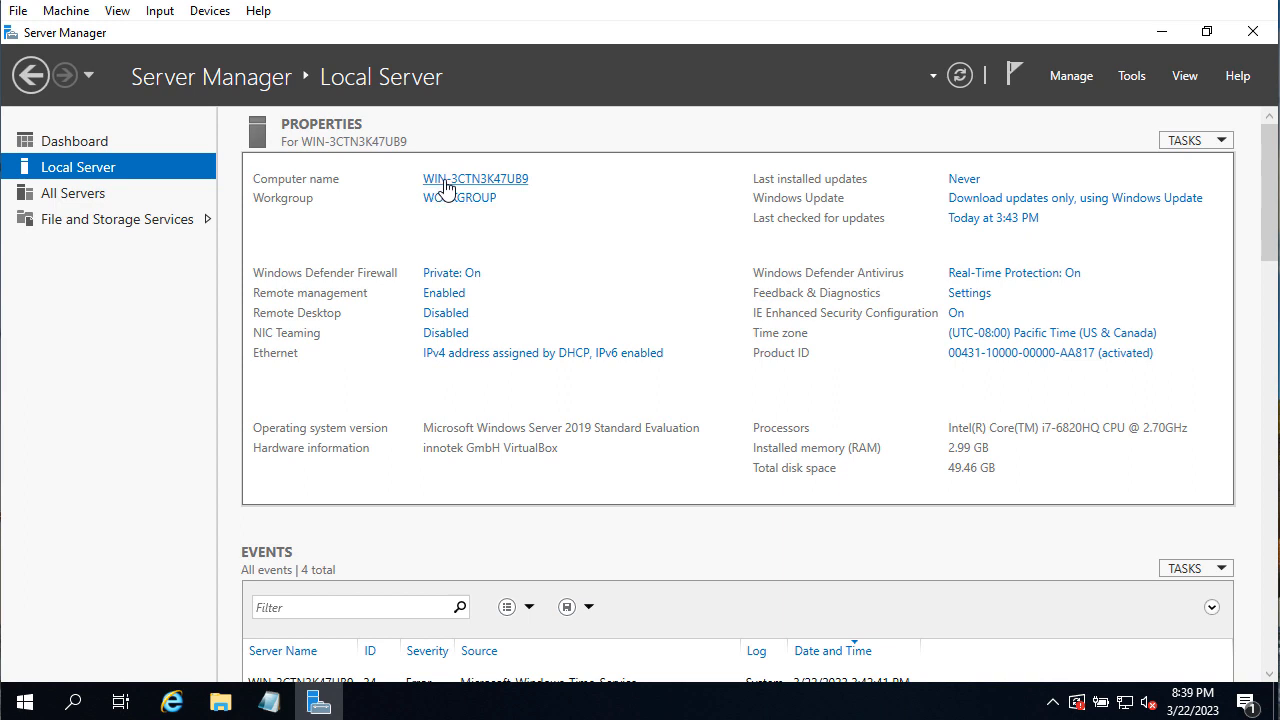
pyautogui.click(516, 186)
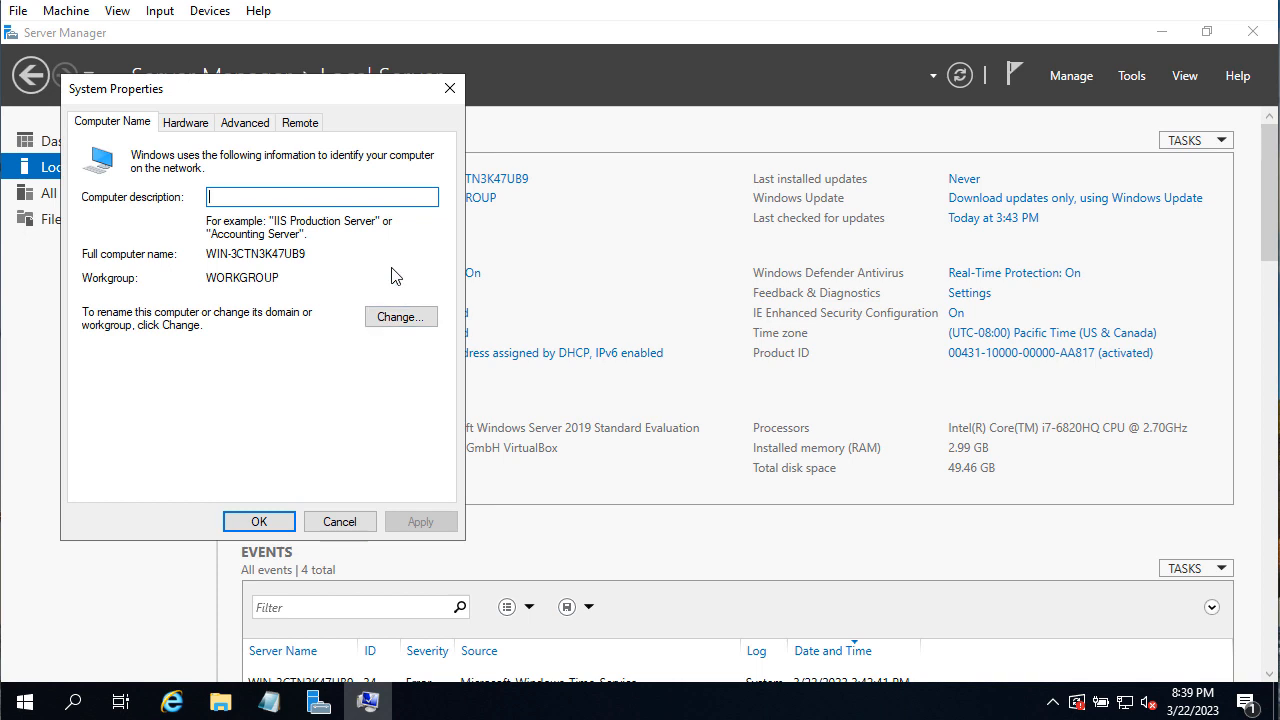
# Change the computer name to dc1, acknowledge the restart notice, and close System Properties
pyautogui.click(400, 317)
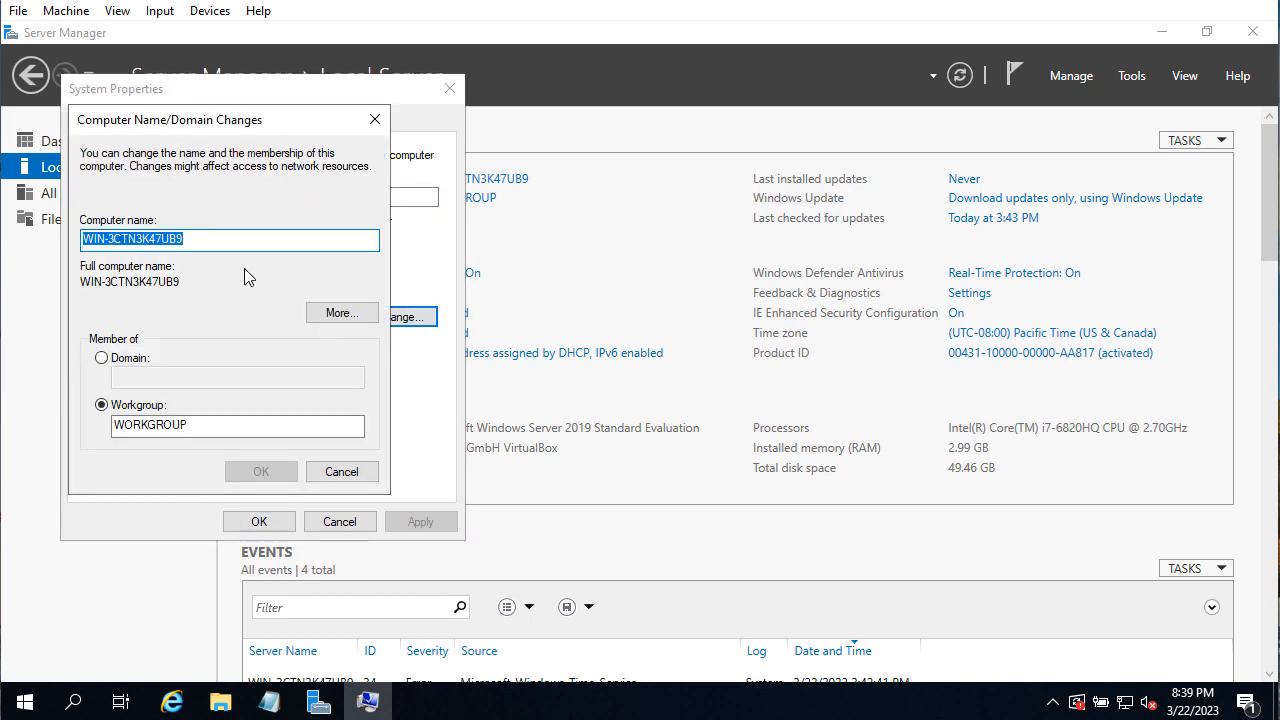
pyautogui.write('dc')
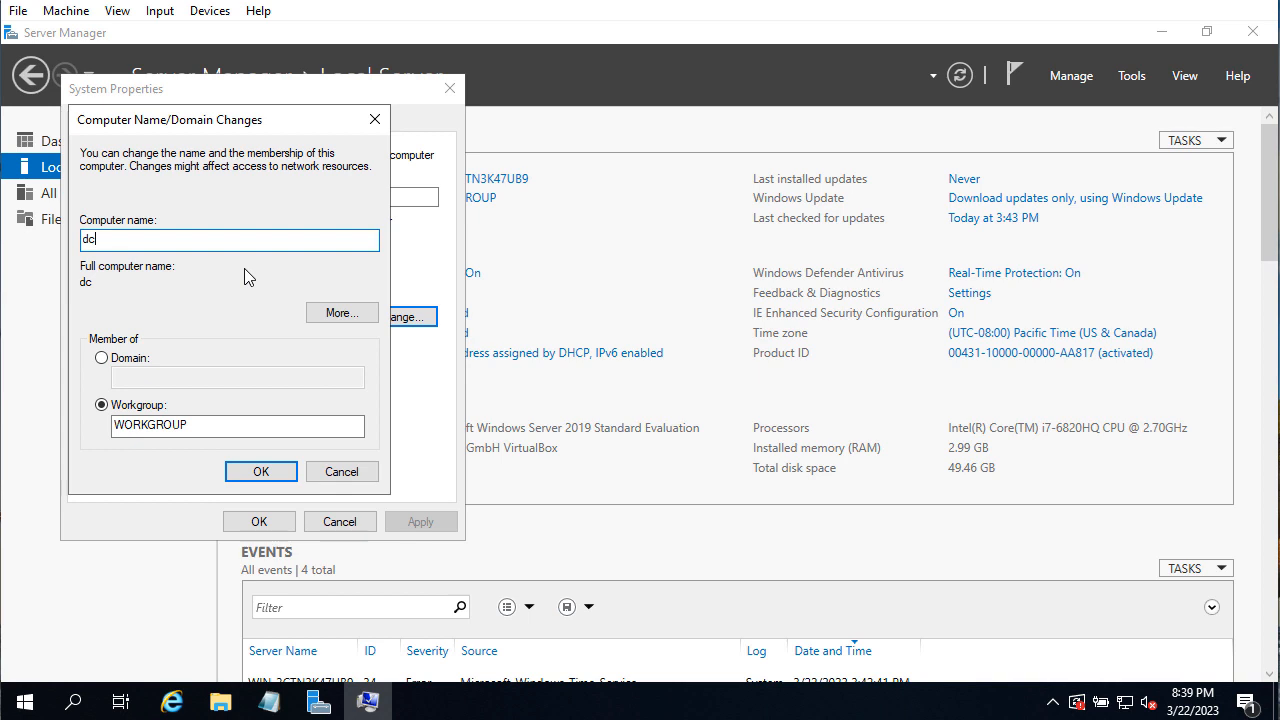
pyautogui.write('1')
pyautogui.click(259, 475)
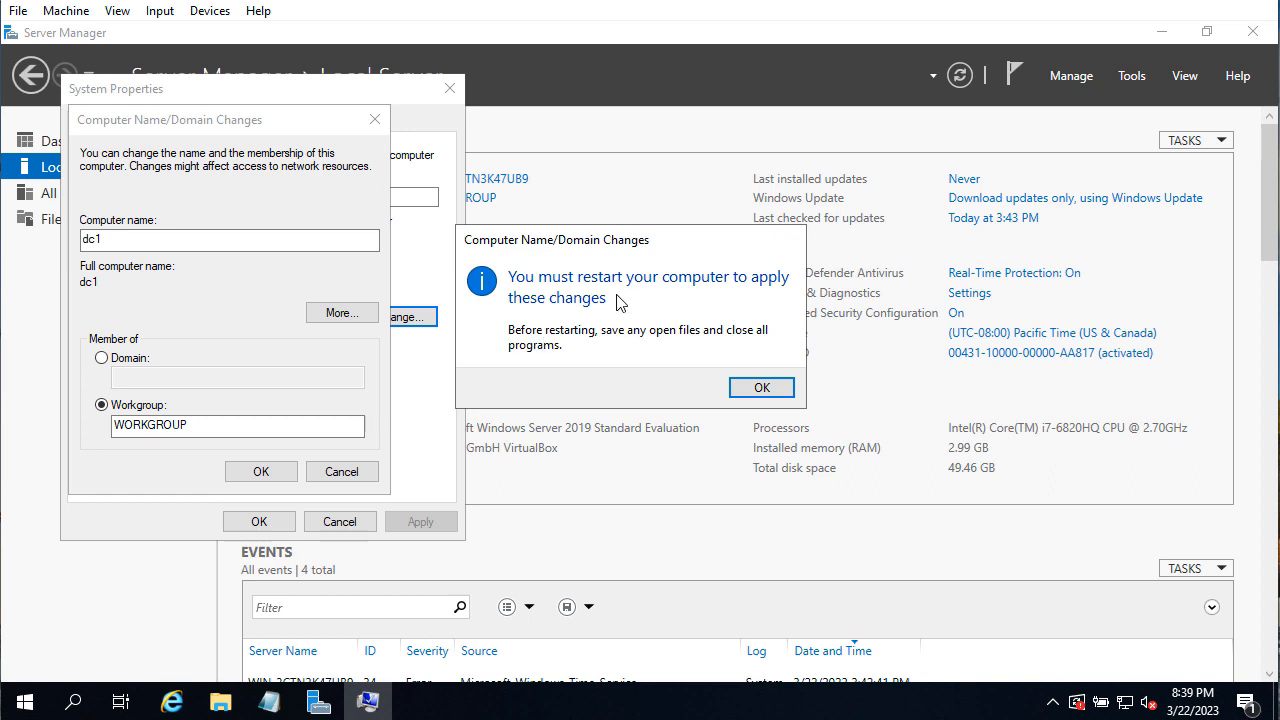
pyautogui.click(762, 388)
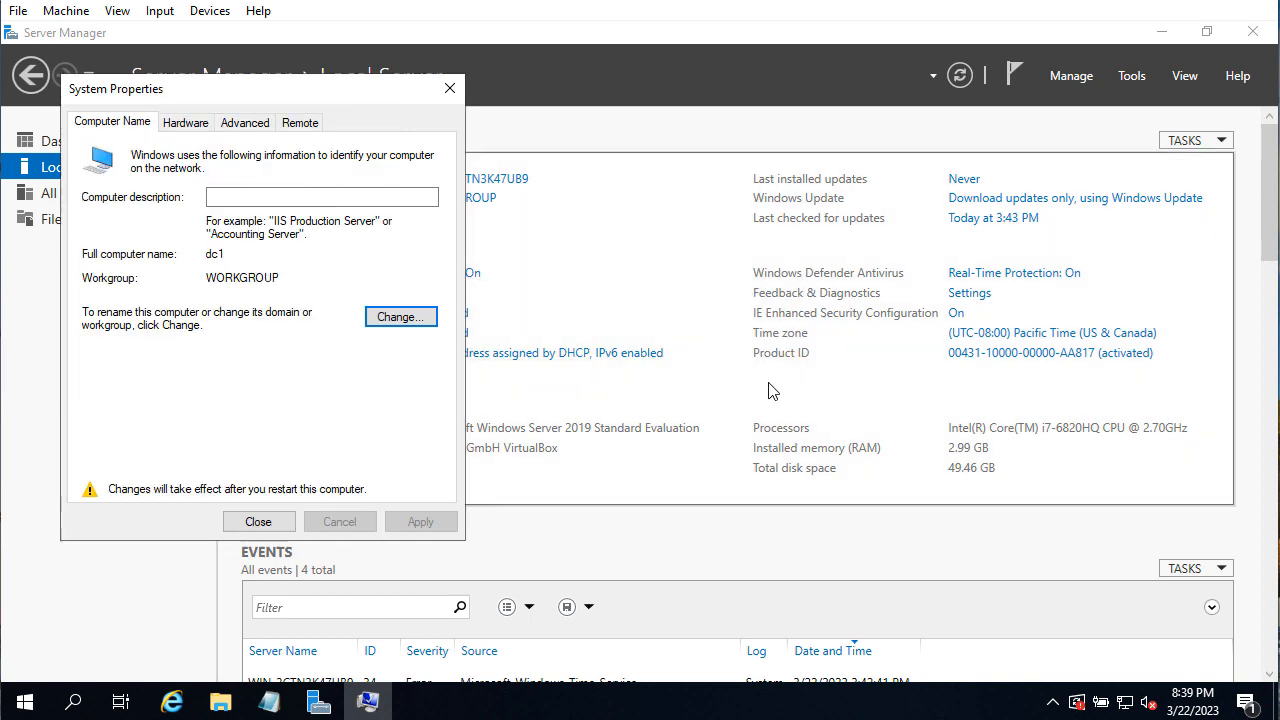
pyautogui.click(275, 530)
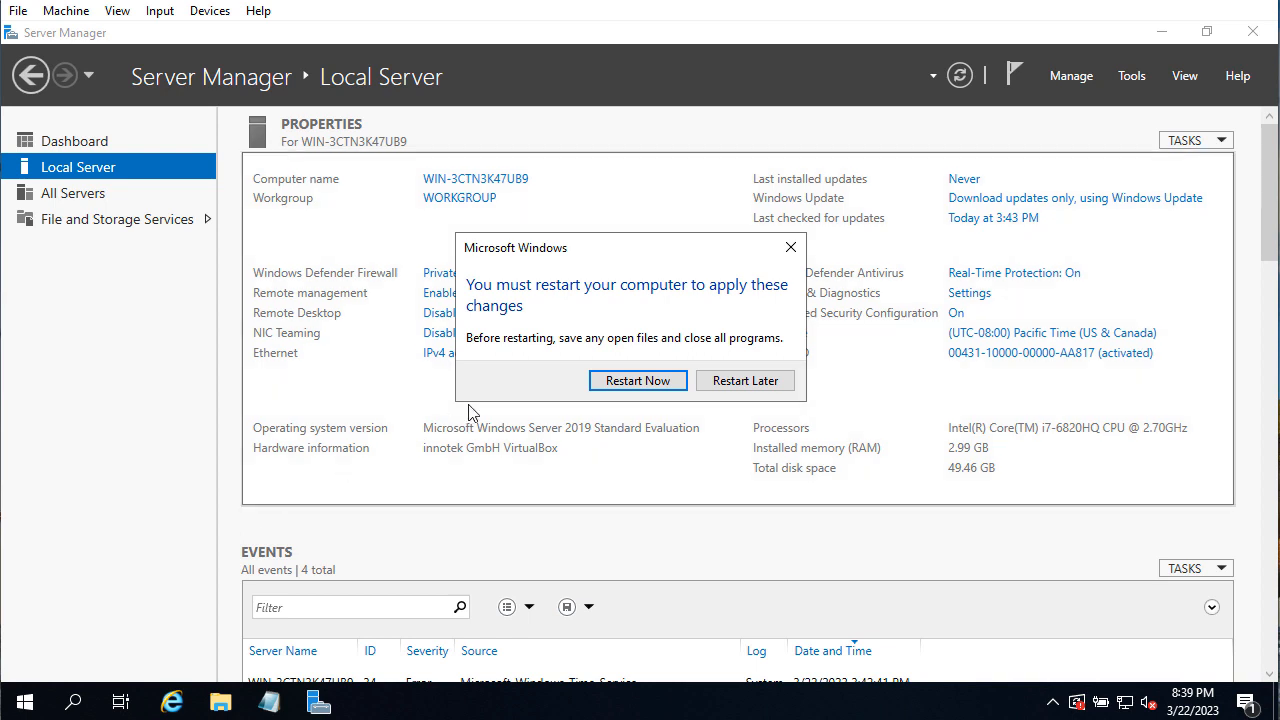
# Restart the server now so the dc1 name is applied
pyautogui.click(621, 390)
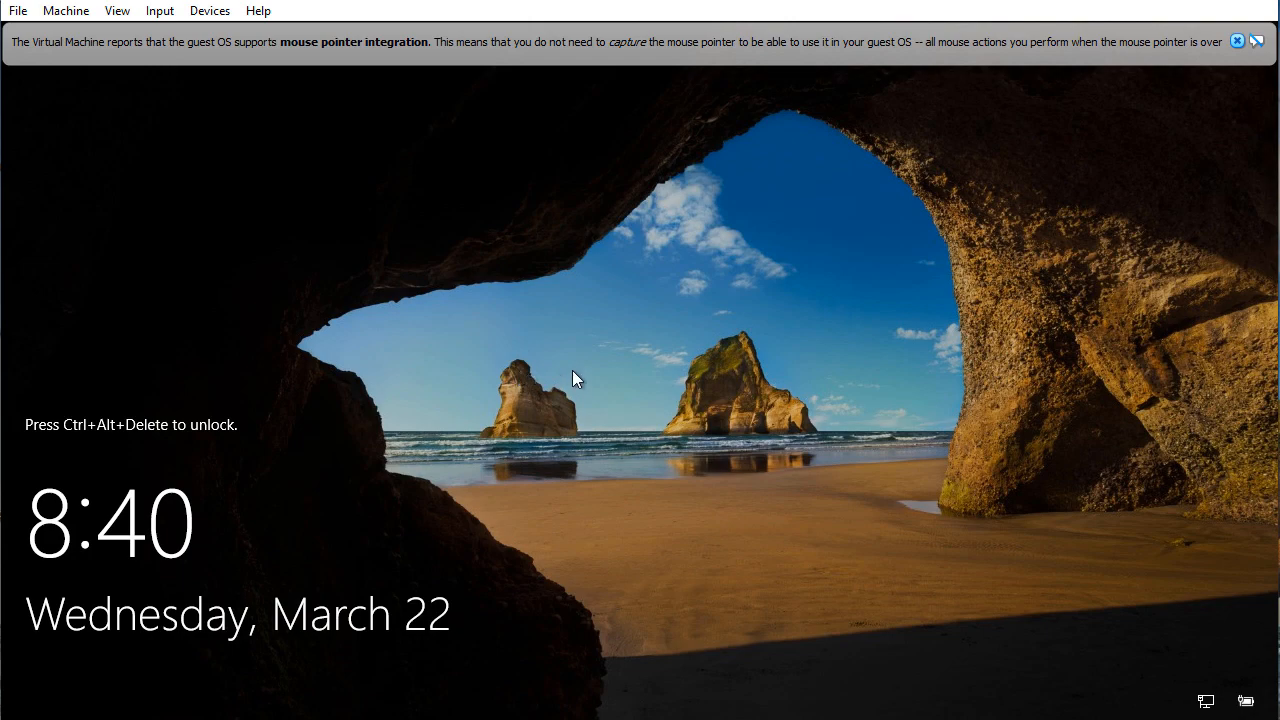
# Unlock the lock screen with Ctrl+Alt+Delete and sign in as Administrator using the account password
pyautogui.hotkey('ctrl', 'alt', 'Delete')
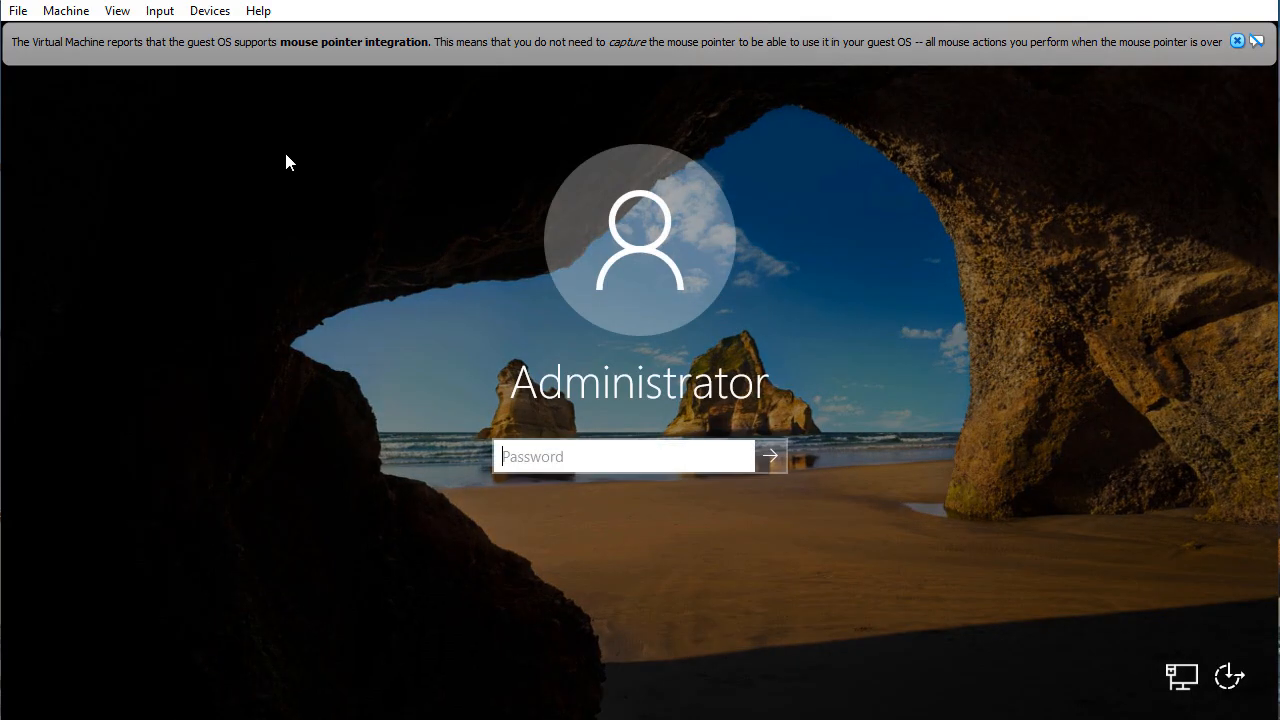
pyautogui.write('••••••••')
pyautogui.press('Return')
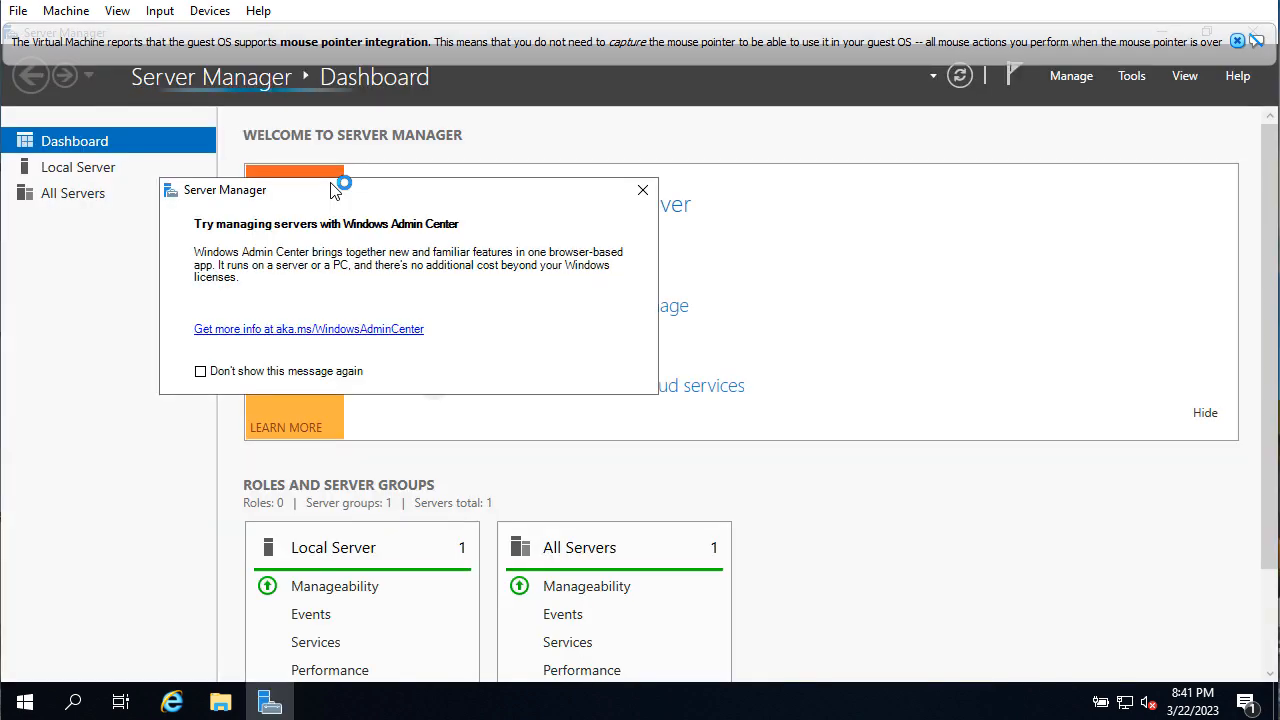
# Dismiss the Windows Admin Center notice and show the Local Server properties for dc1
pyautogui.click(644, 191)
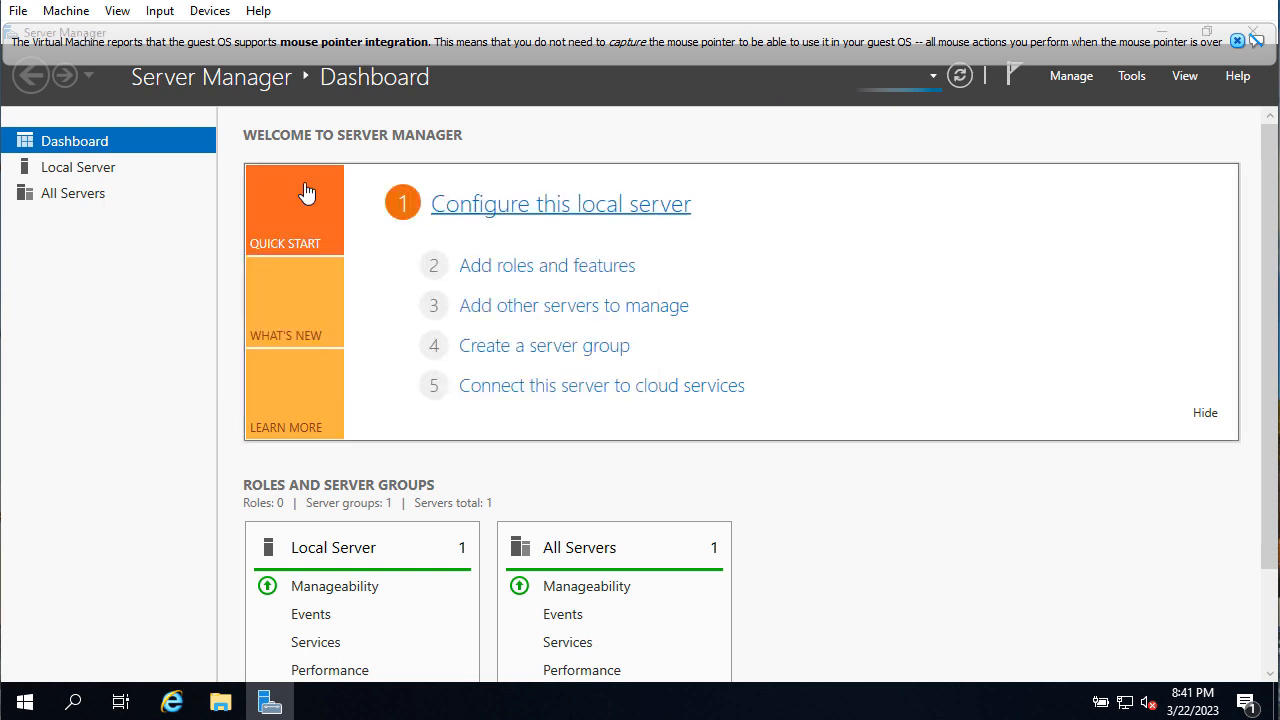
pyautogui.click(78, 167)
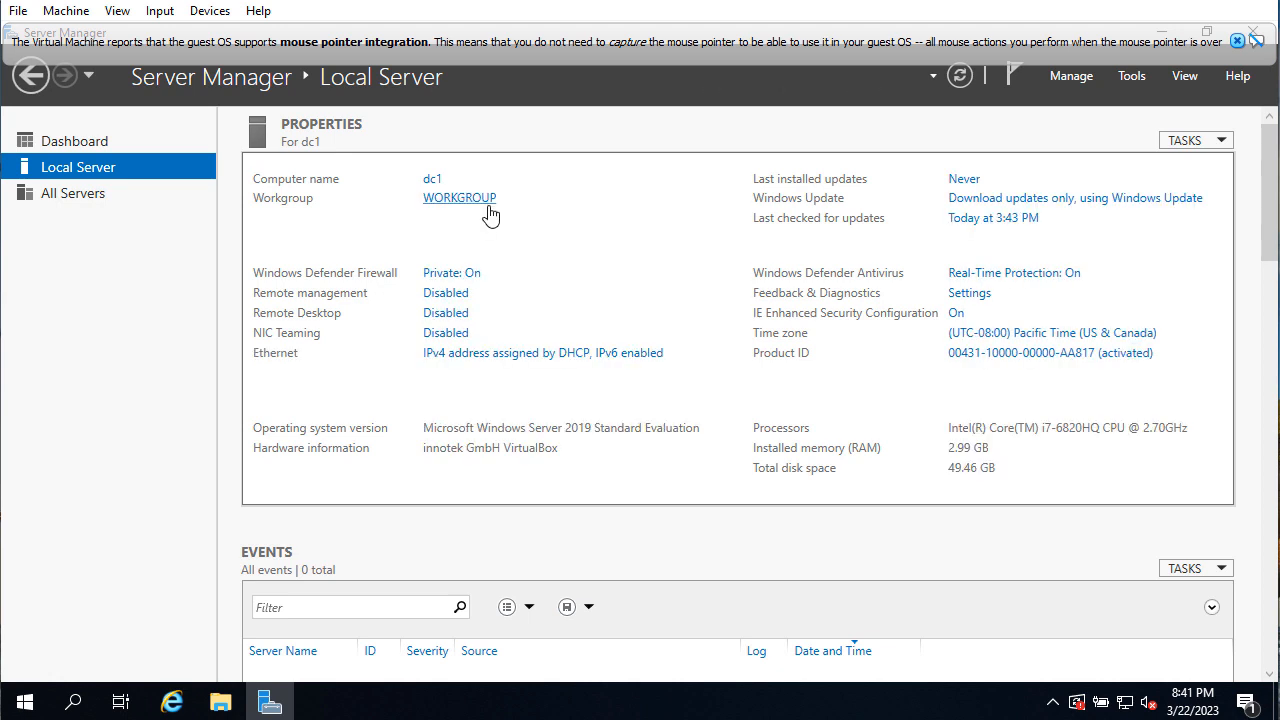
# Change the server's time zone to (UTC-05:00) Eastern Time (US & Canada)
pyautogui.click(1044, 340)
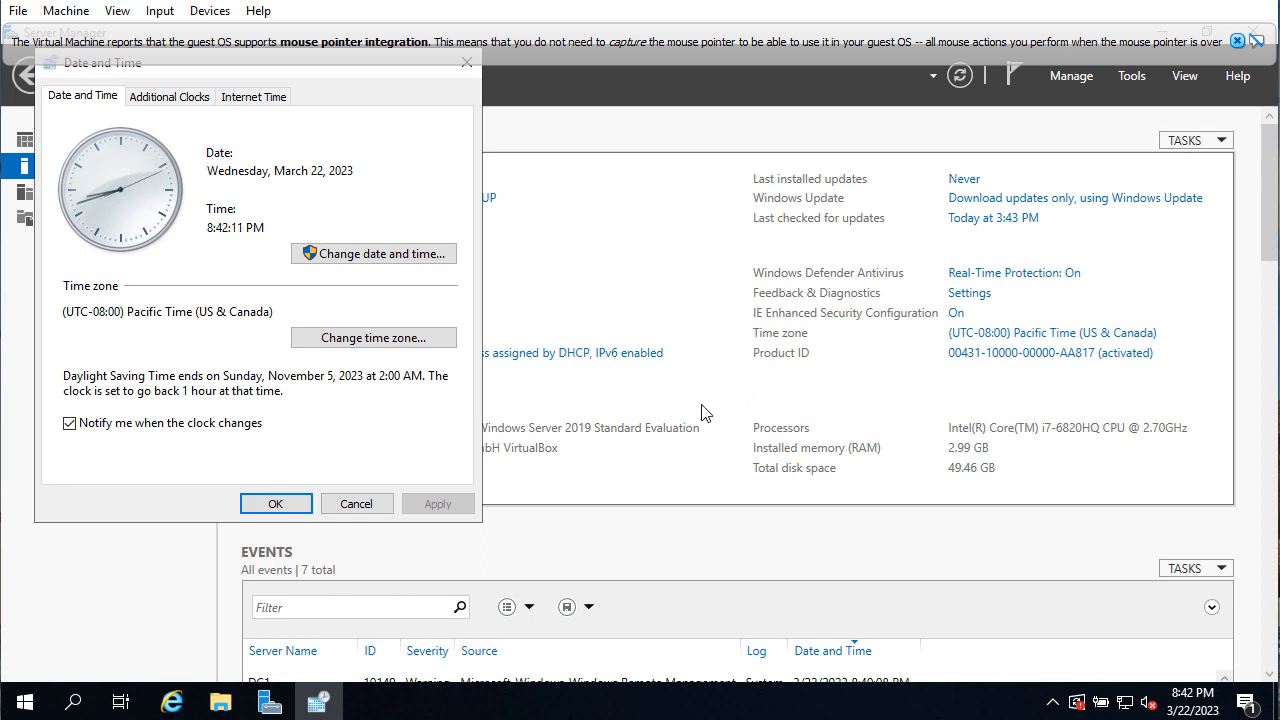
pyautogui.click(374, 338)
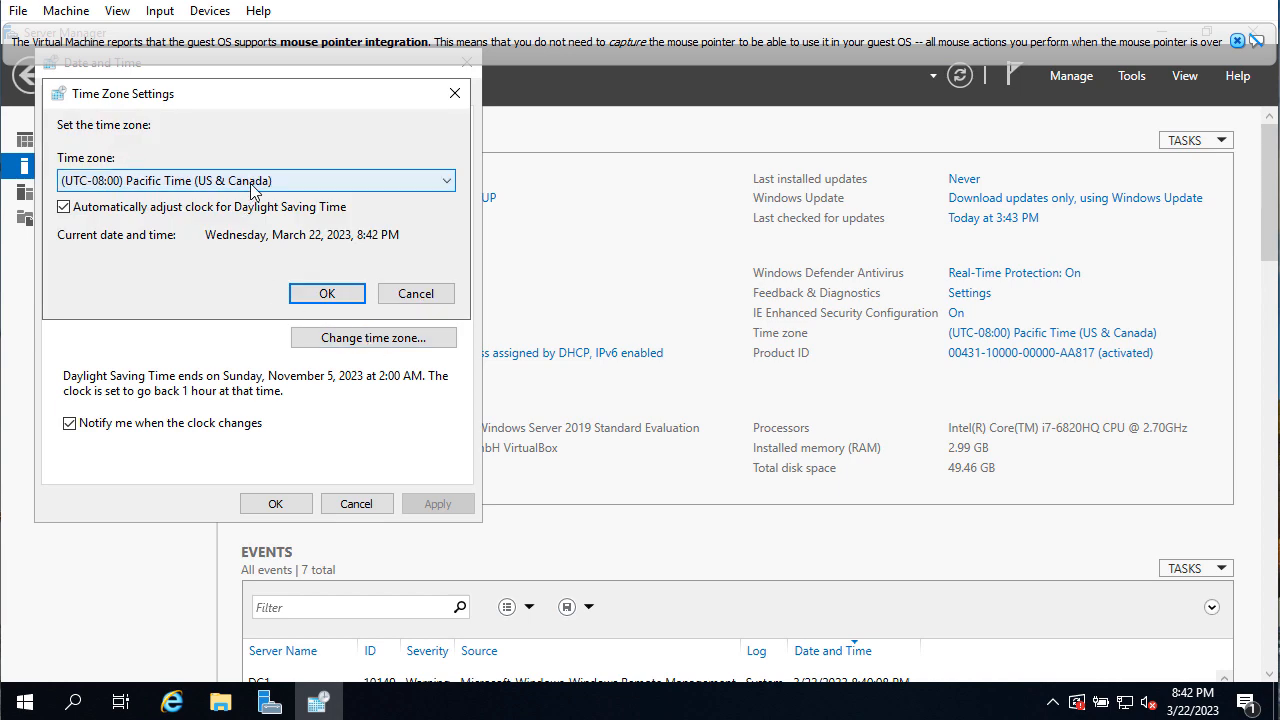
pyautogui.click(252, 189)
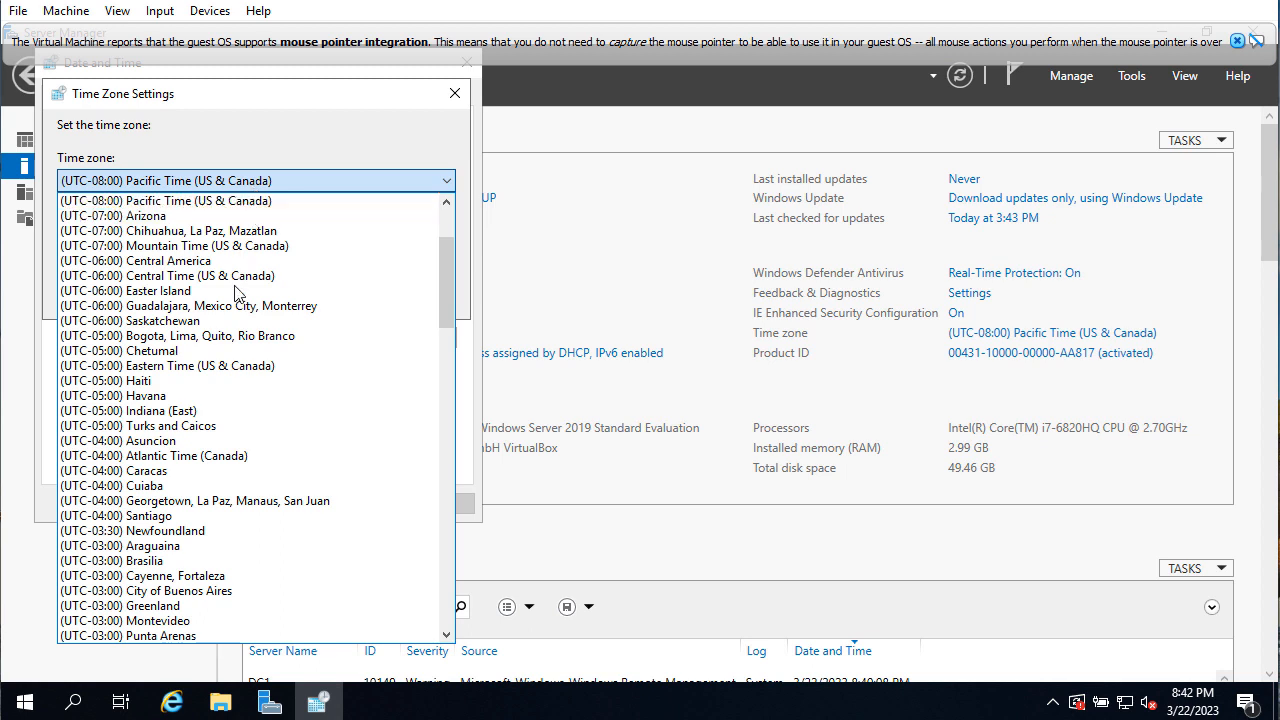
pyautogui.click(299, 368)
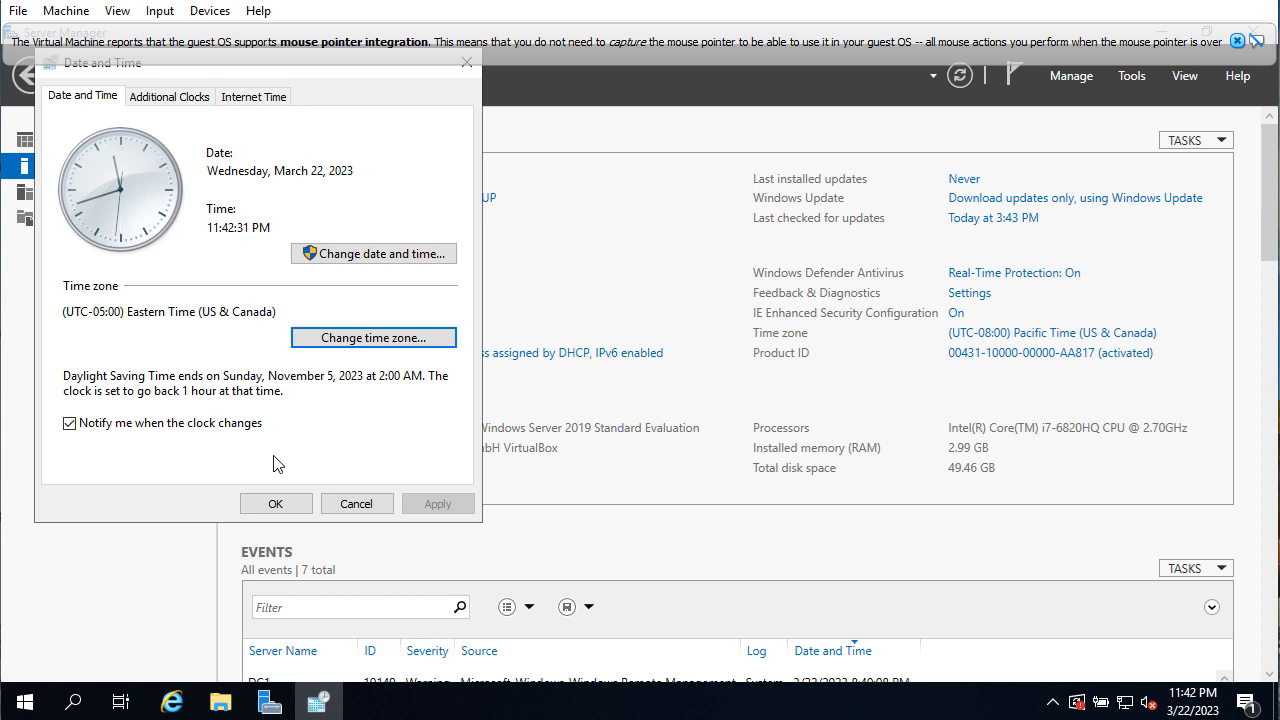
pyautogui.click(284, 503)
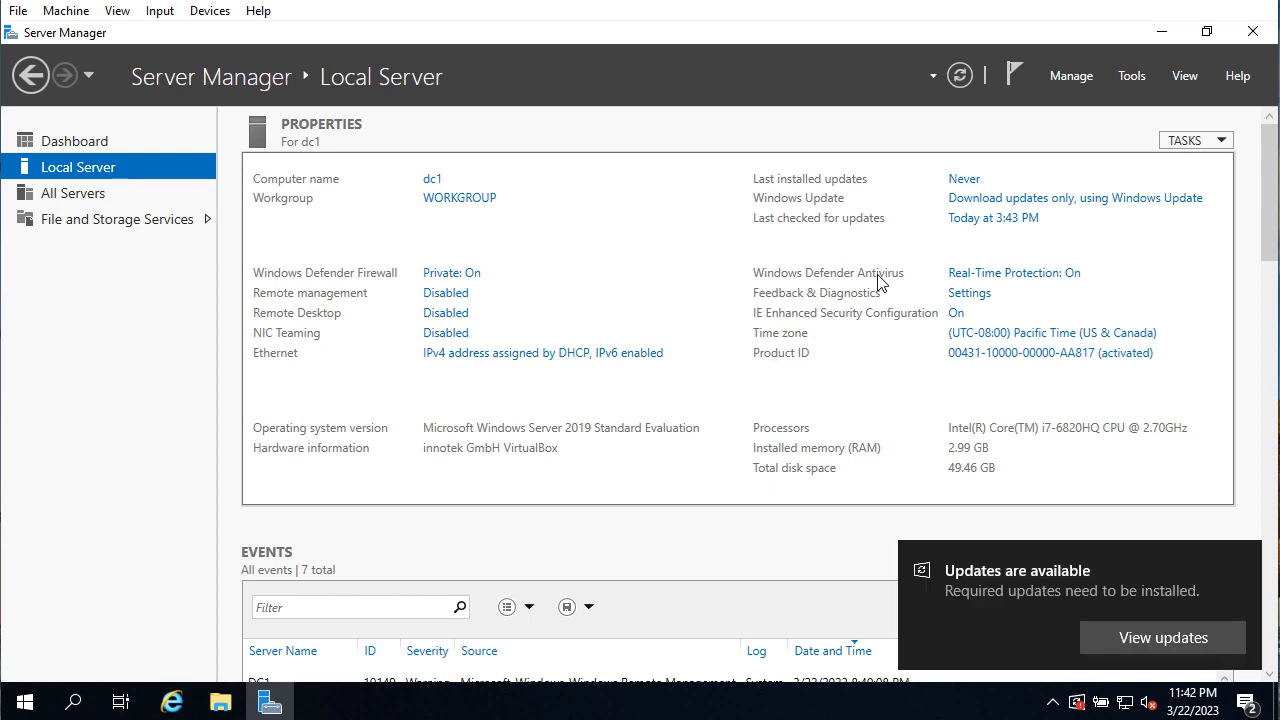
# Refresh Server Manager so Local Server shows Eastern Time and the current Ethernet DHCP status
pyautogui.click(960, 77)
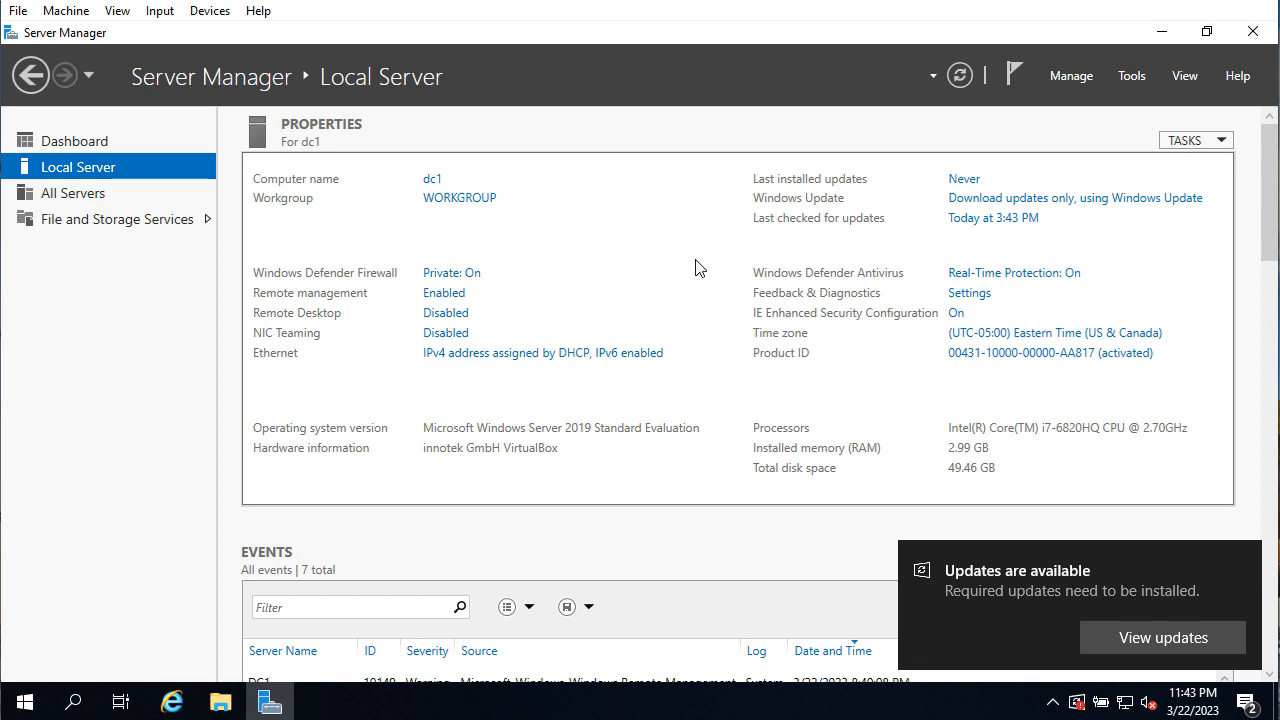
# Open the Ethernet adapter's Internet Protocol Version 4 (TCP/IPv4) properties from Network Connections
pyautogui.click(513, 356)
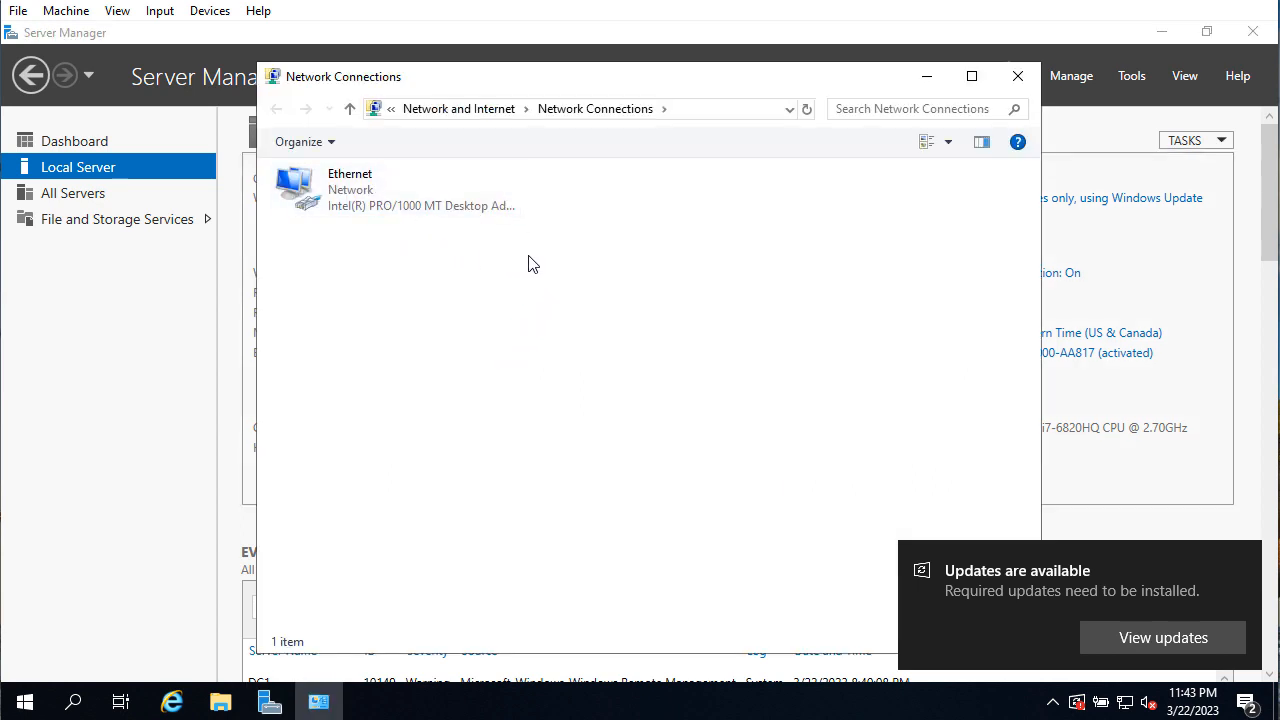
pyautogui.click(352, 207)
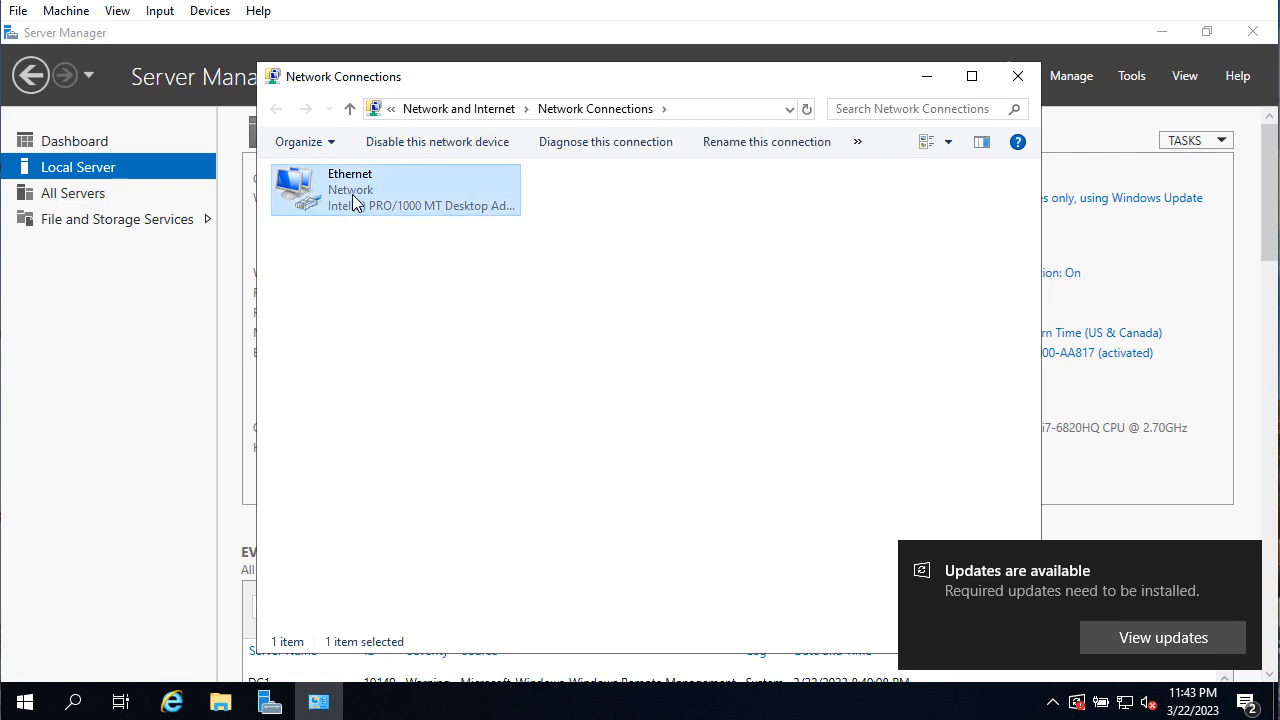
pyautogui.rightClick(352, 194)
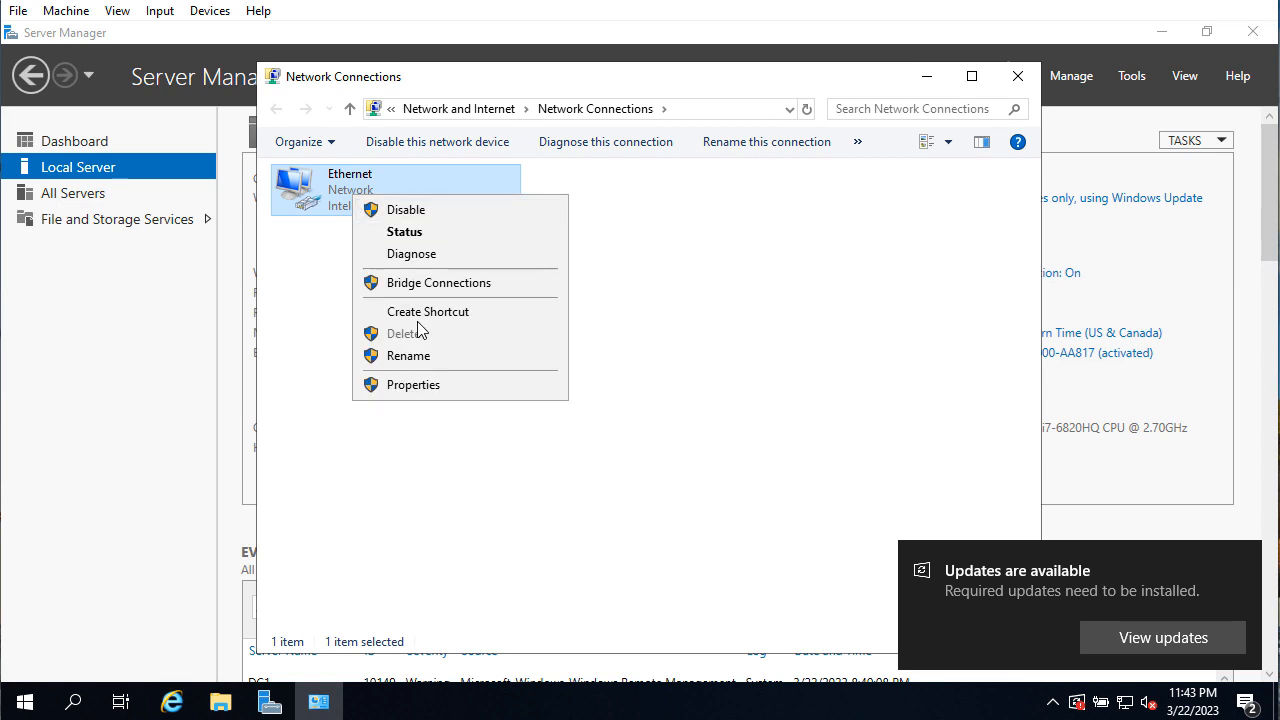
pyautogui.click(413, 385)
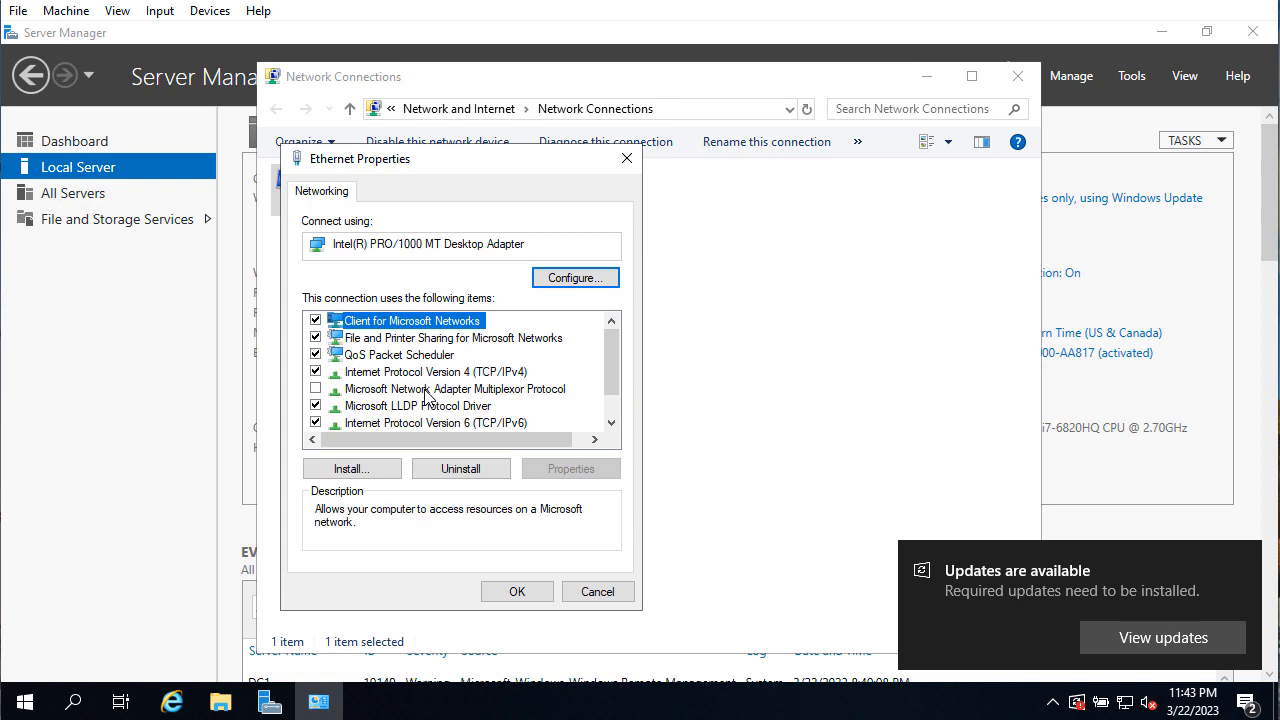
pyautogui.moveTo(611, 380); pyautogui.dragTo(610, 400)
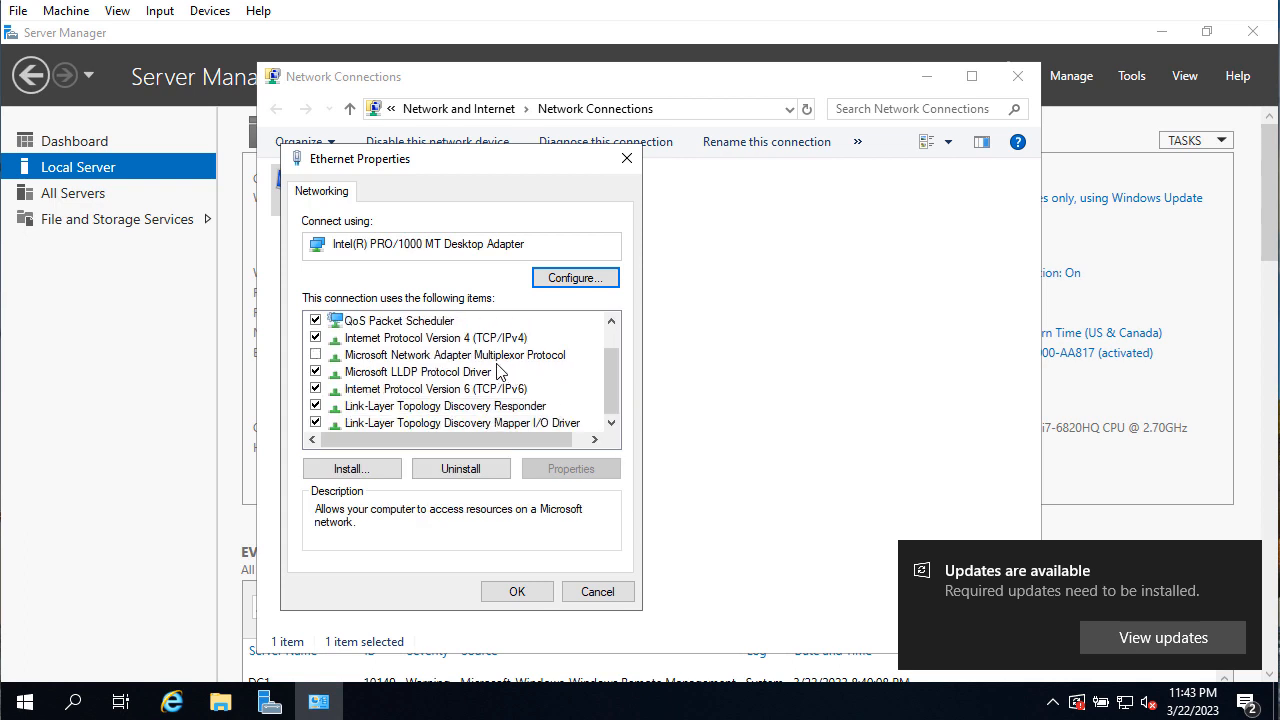
pyautogui.click(431, 342)
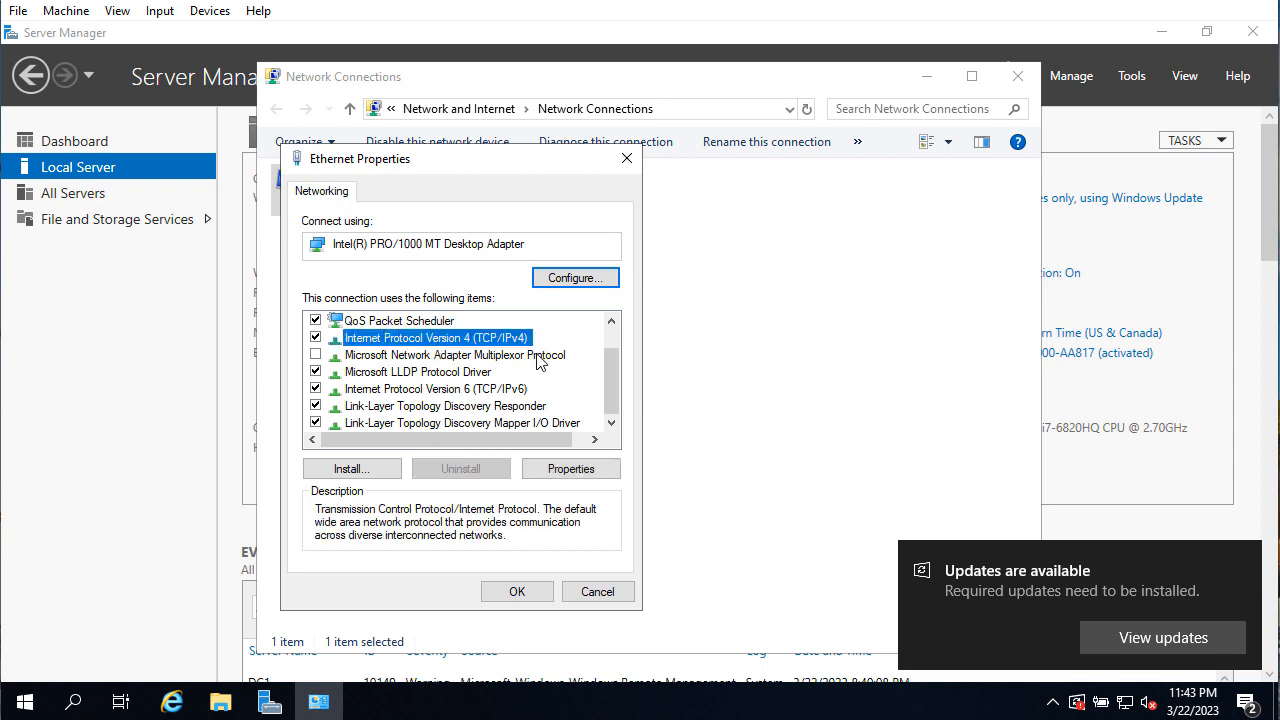
pyautogui.click(570, 468)
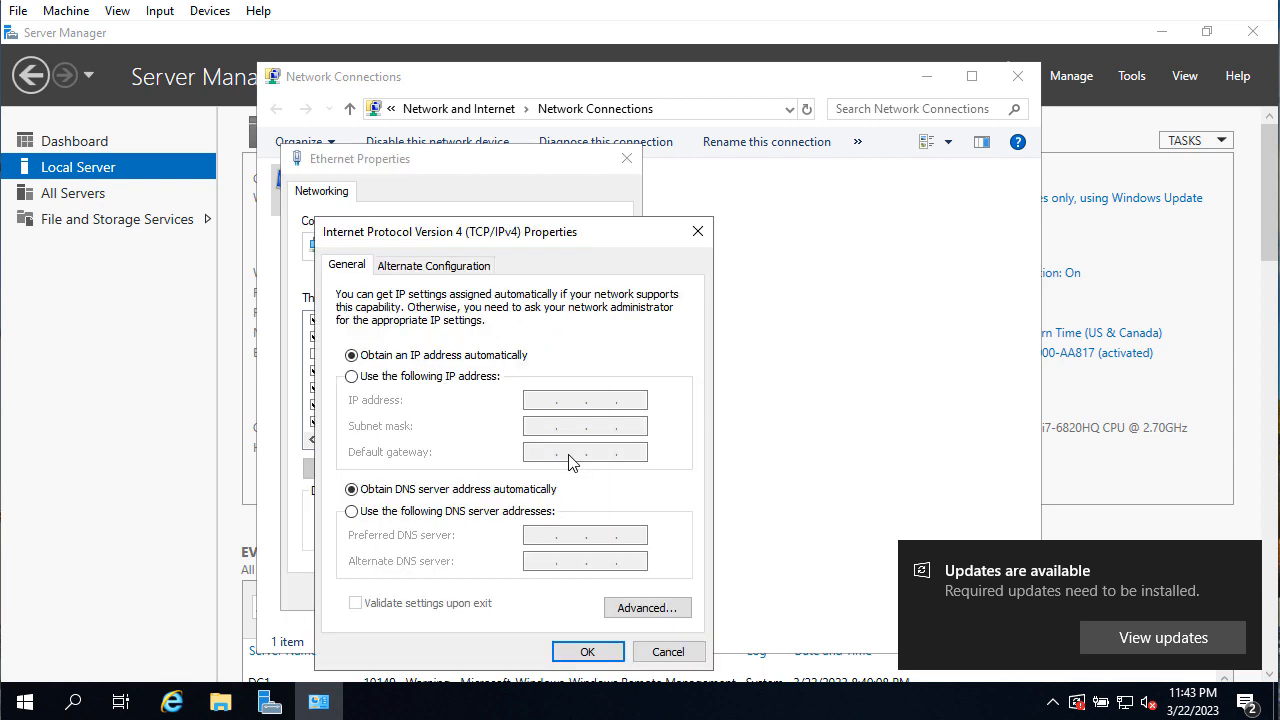
# Set a static IPv4 address of 10.10.10.1 with subnet mask 255.0.0.0
pyautogui.click(432, 378)
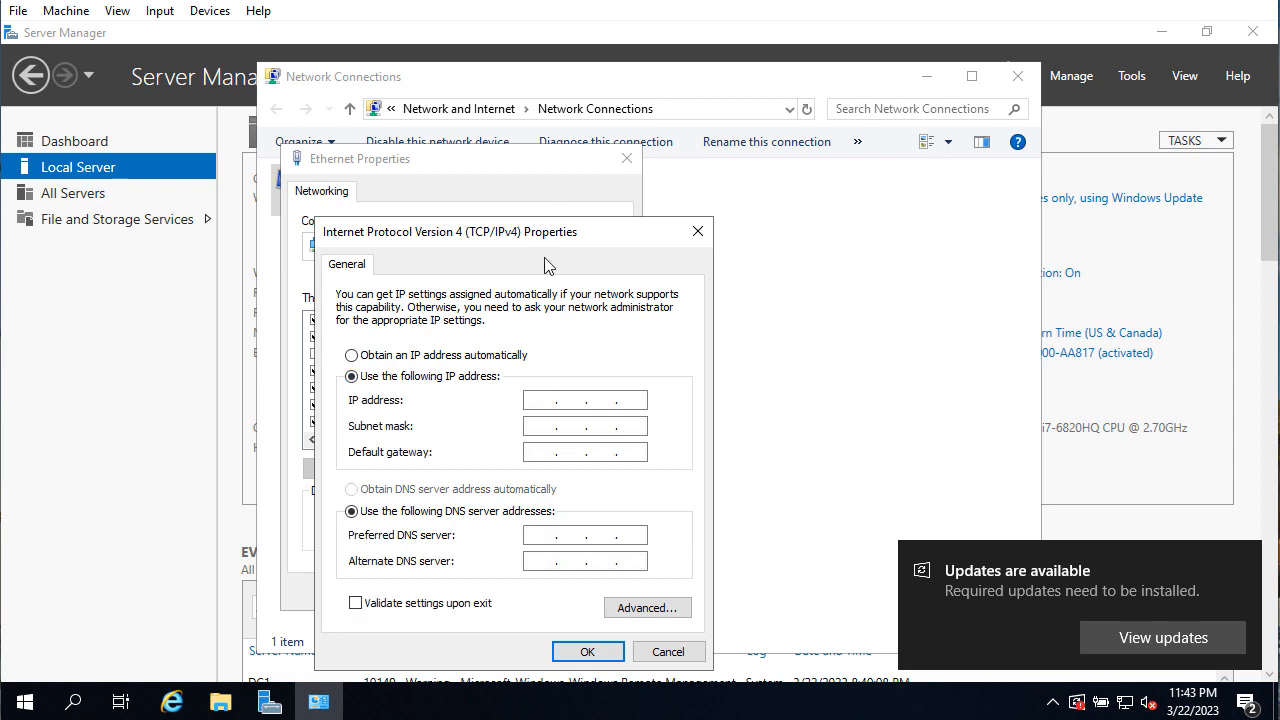
pyautogui.write('10 . 10 . 10 . 1')
pyautogui.click(530, 424)
pyautogui.doubleClick(570, 426)
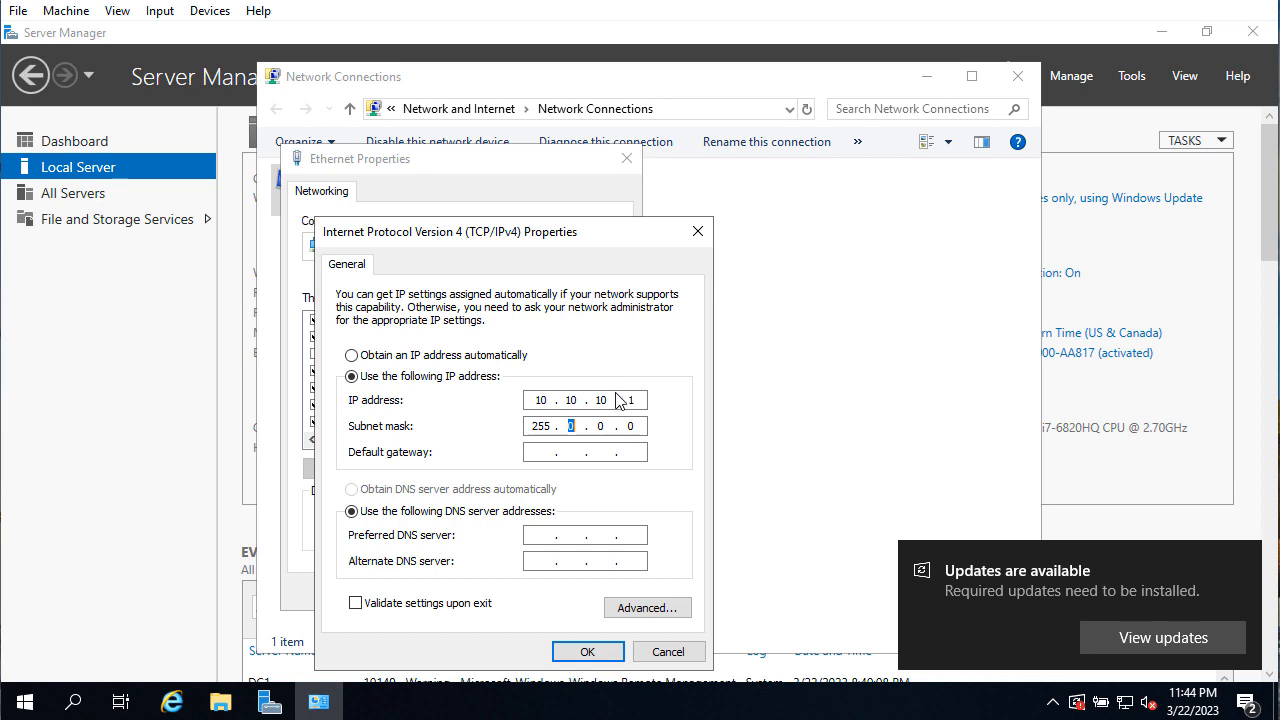
# Apply the 10.10.10.1 static IPv4 settings, close the network windows, and refresh Local Server properties
pyautogui.click(588, 652)
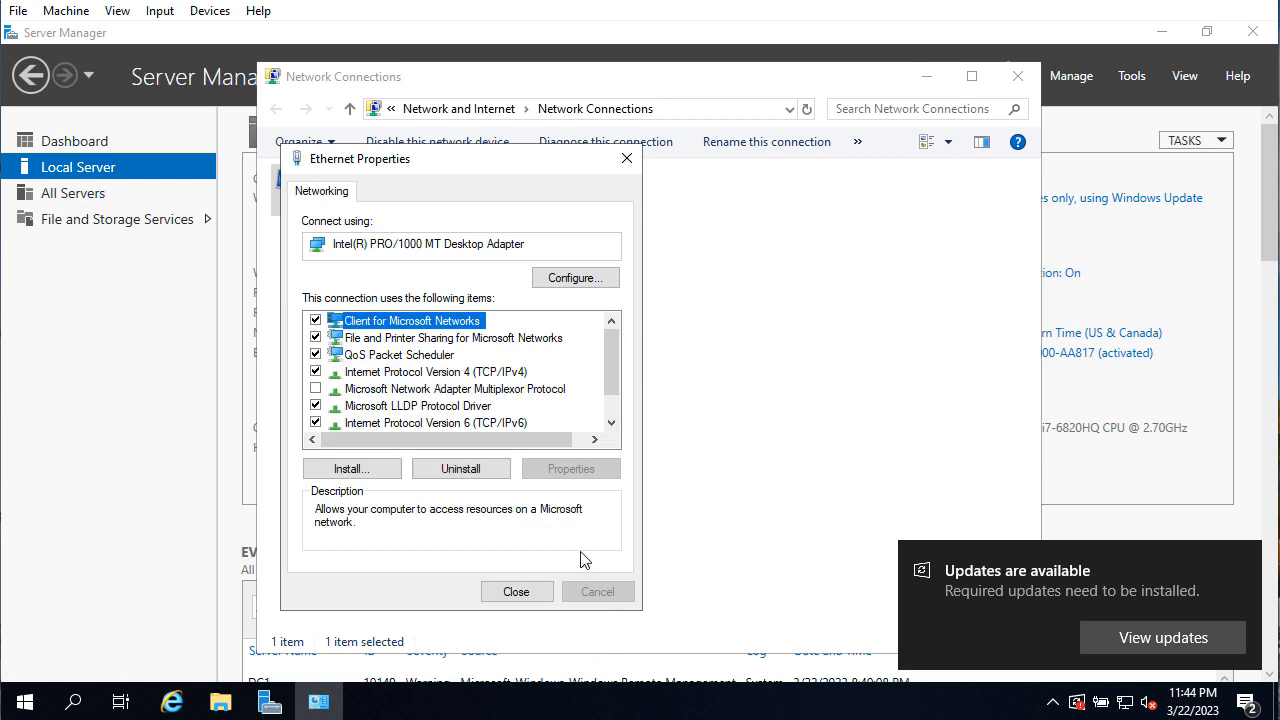
pyautogui.moveTo(608, 383); pyautogui.dragTo(617, 431)
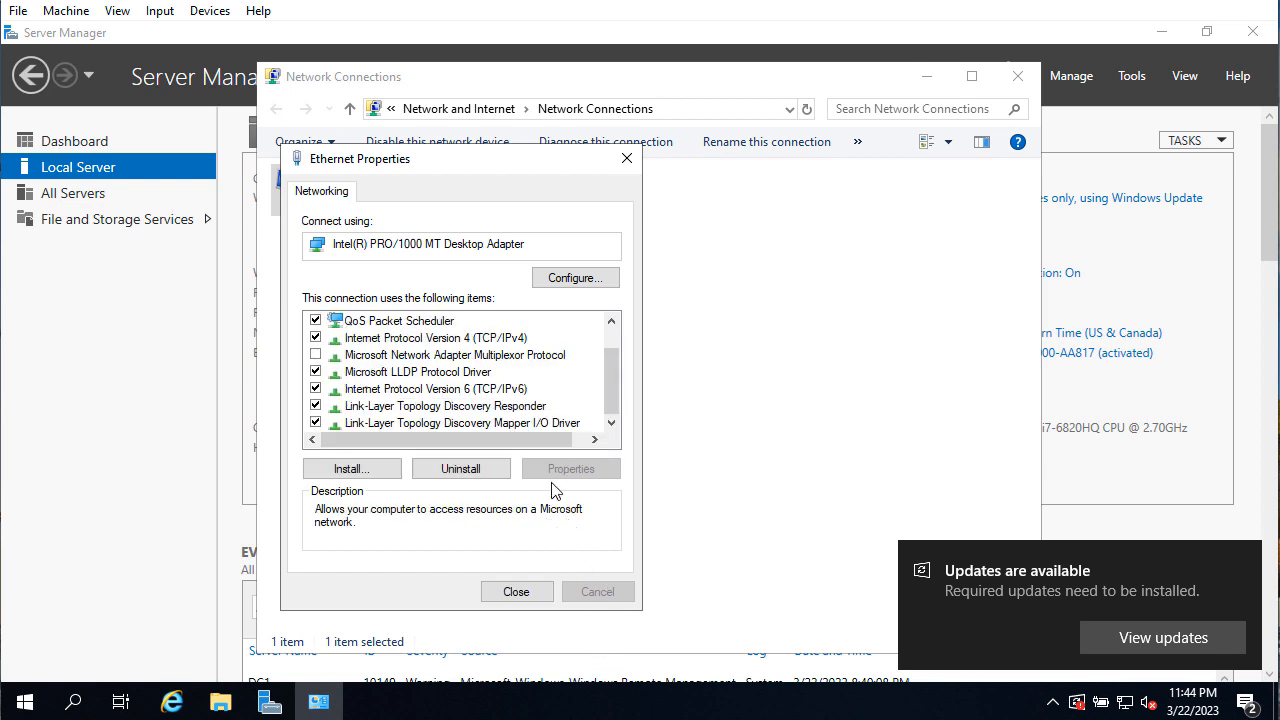
pyautogui.click(516, 592)
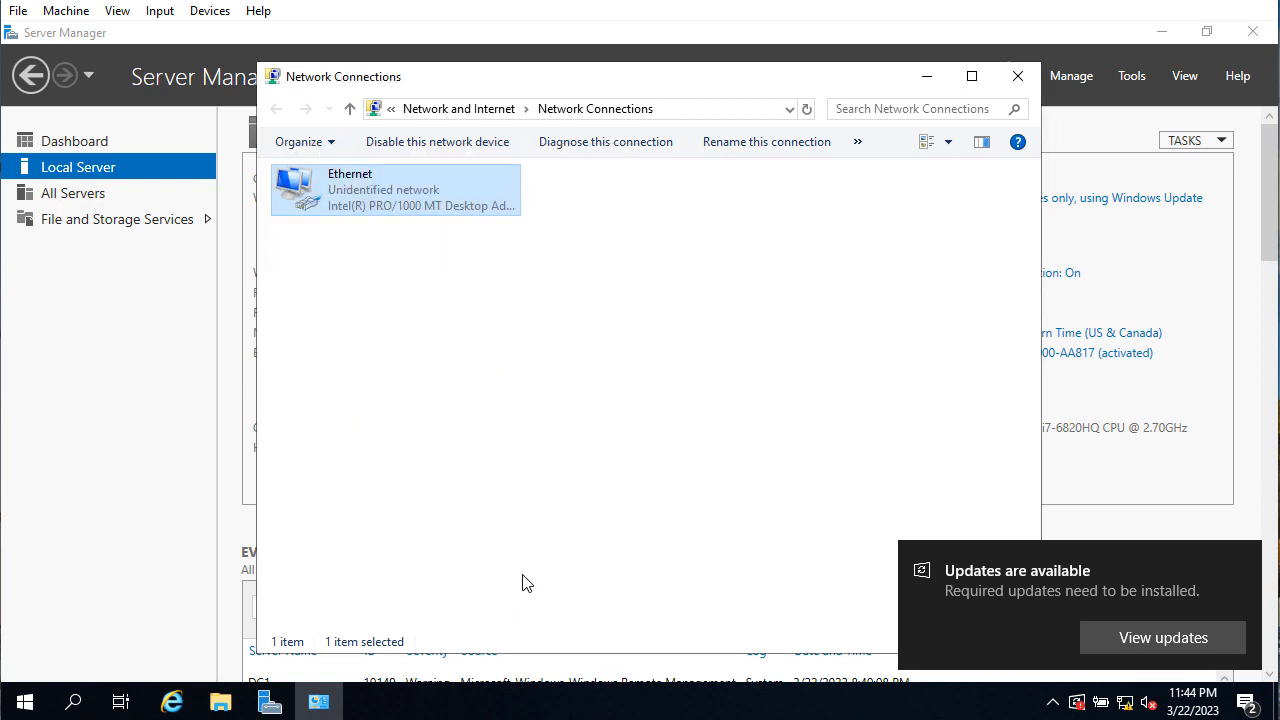
pyautogui.click(1018, 77)
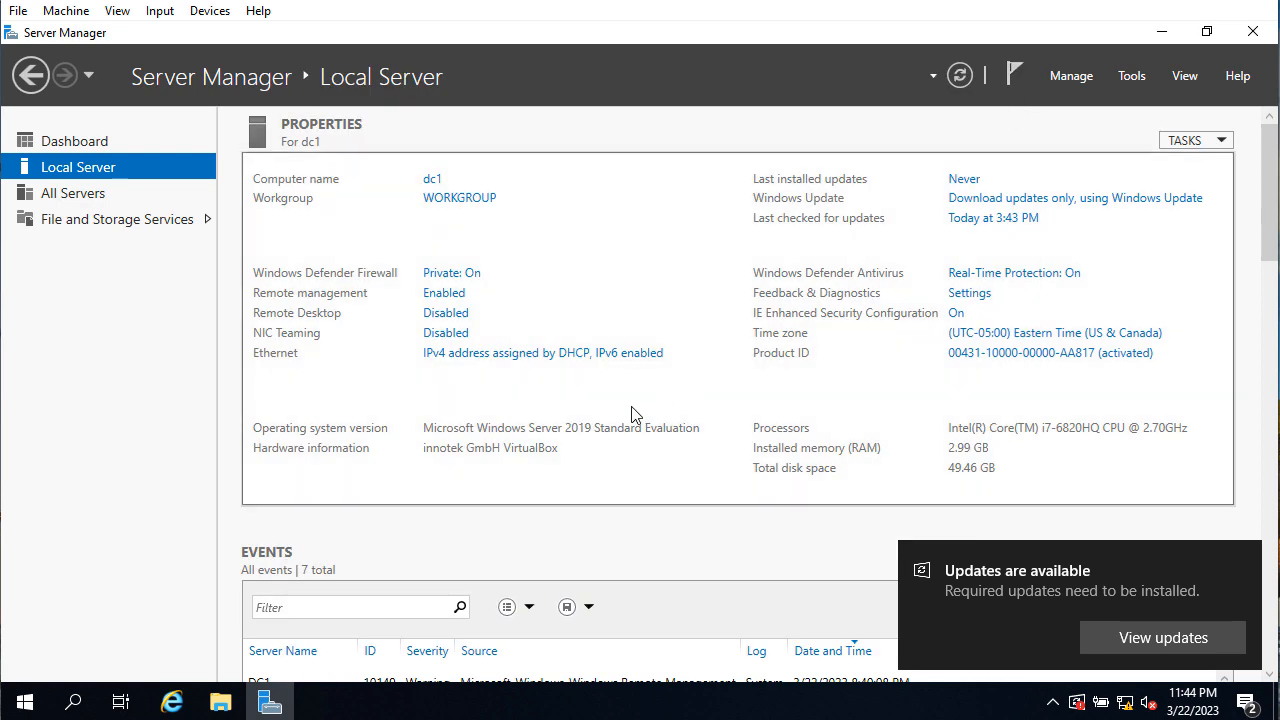
pyautogui.click(960, 76)
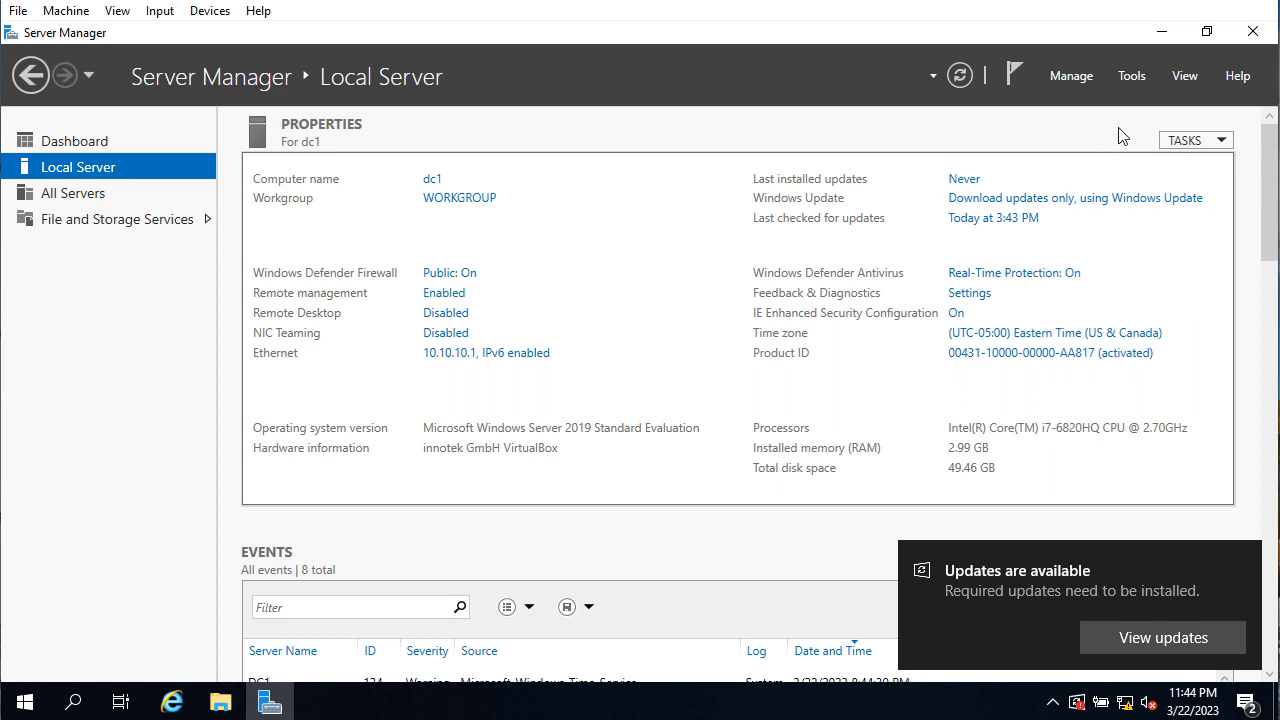
# Start the Add Roles and Features Wizard with role-based installation targeting dc1
pyautogui.click(1078, 78)
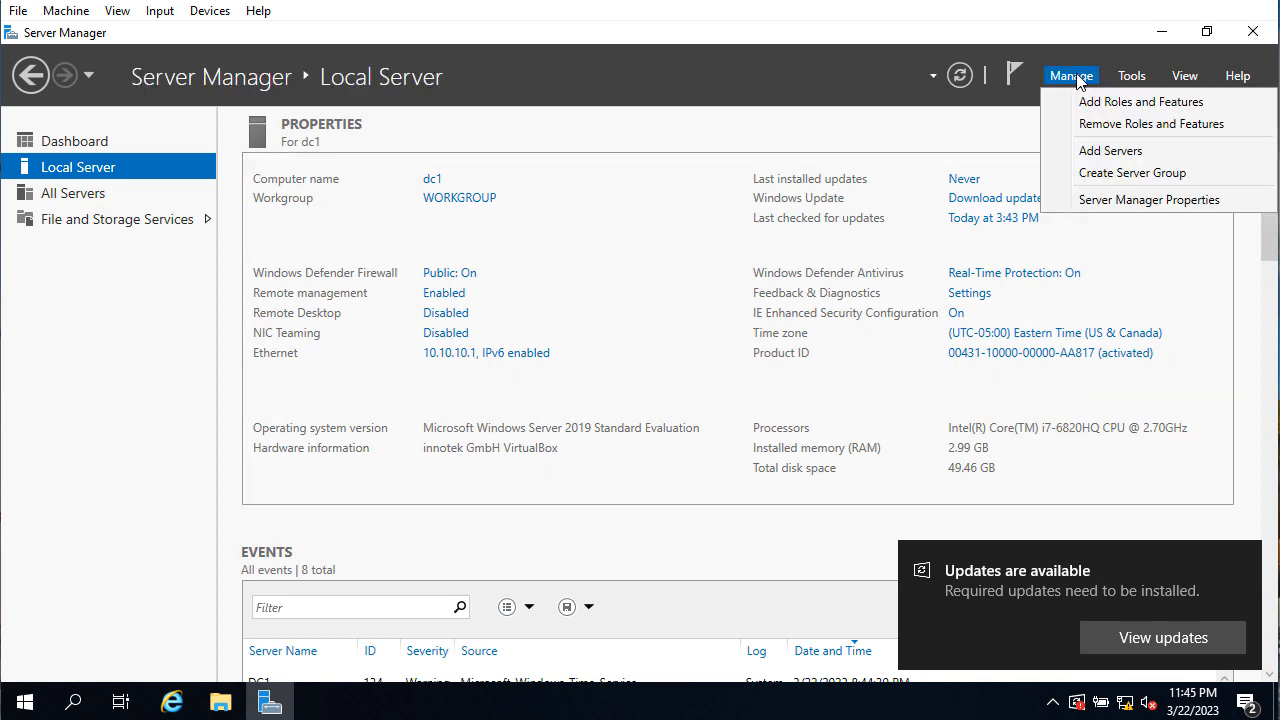
pyautogui.click(1108, 102)
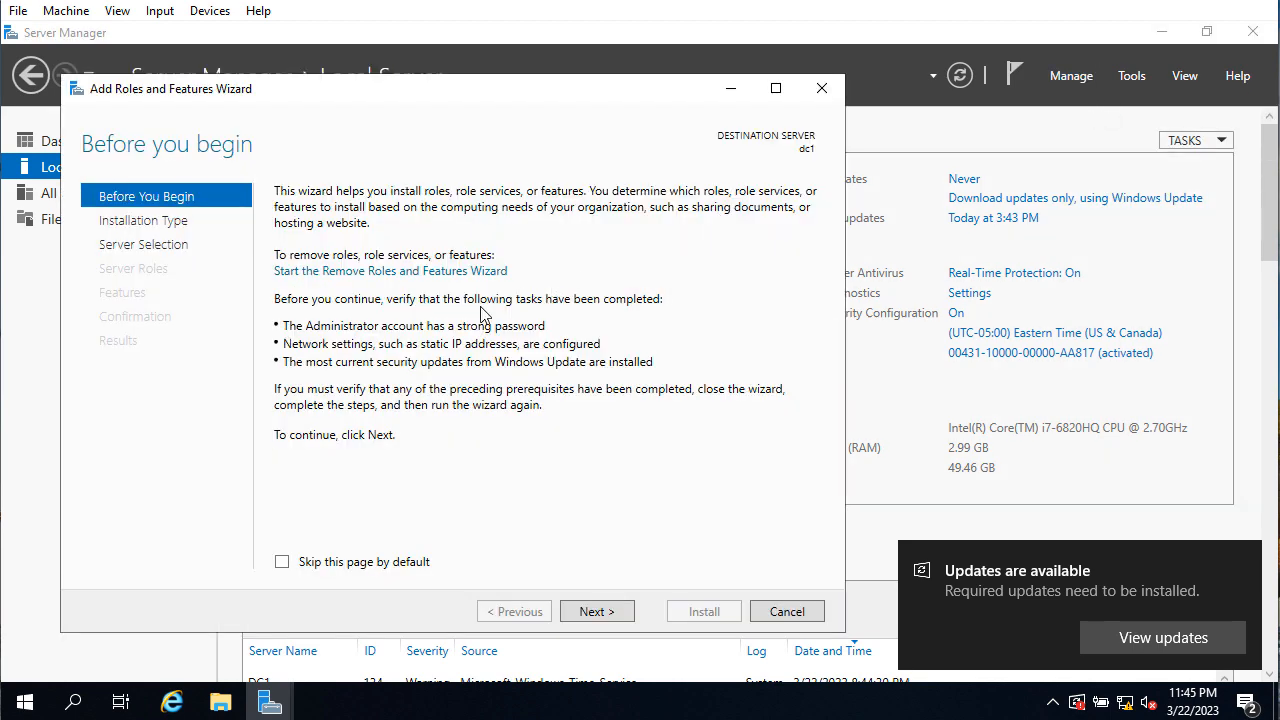
pyautogui.click(597, 612)
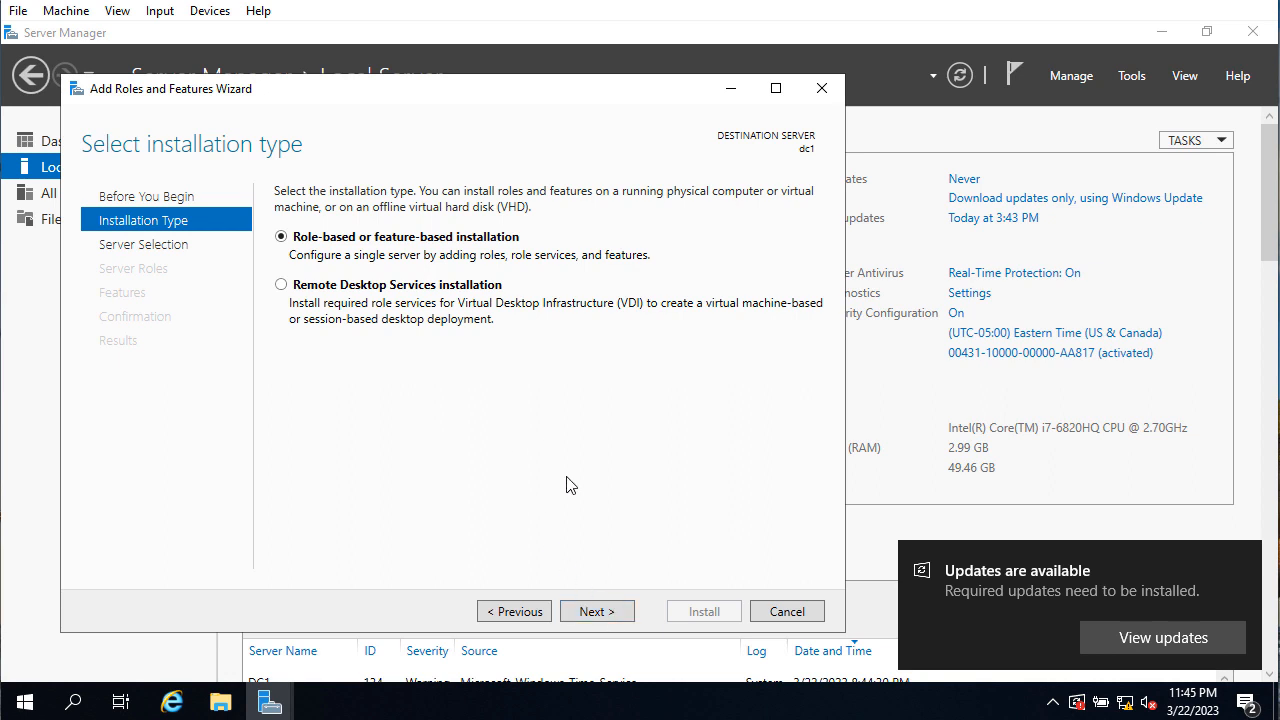
pyautogui.click(620, 613)
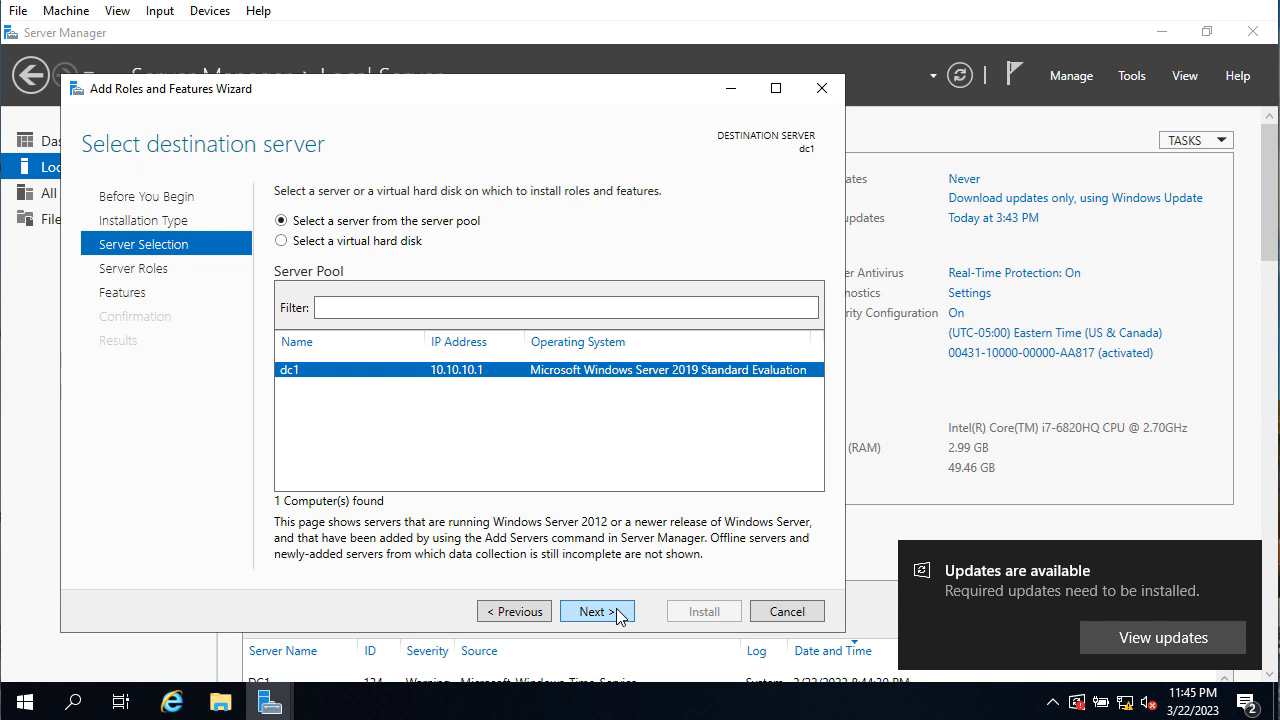
pyautogui.click(617, 613)
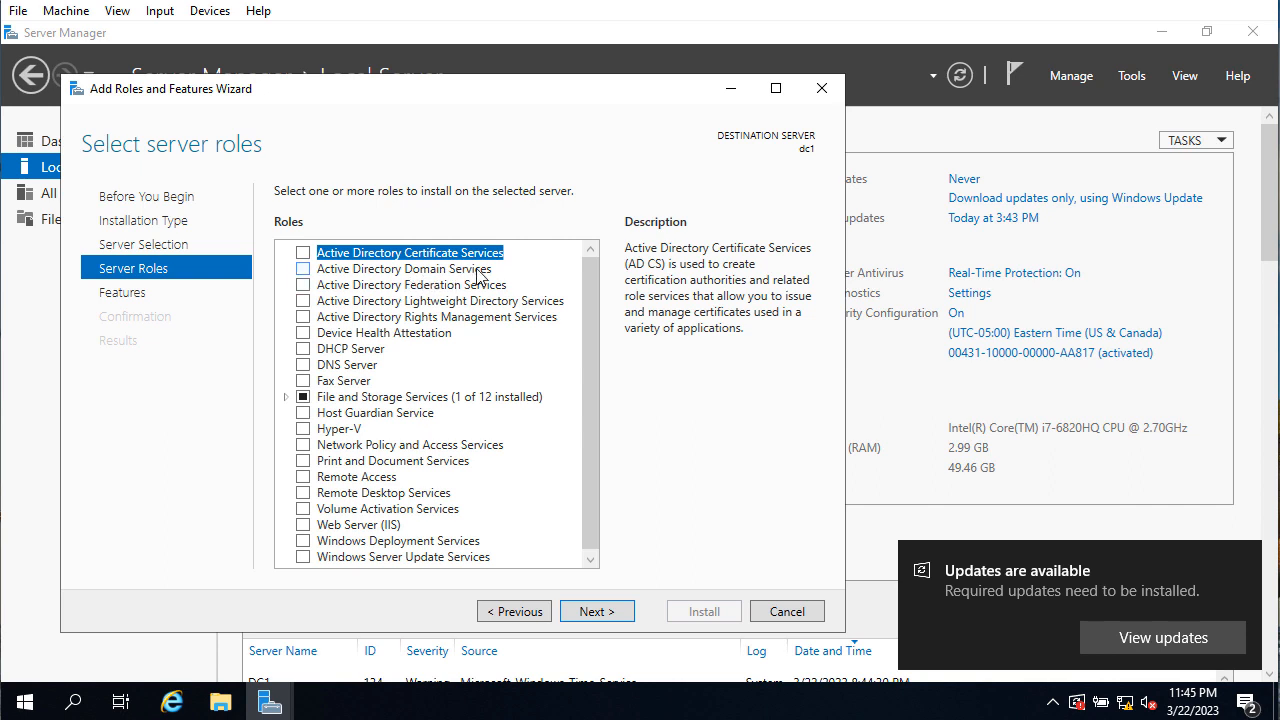
# Select Active Directory Domain Services with its required management features and continue to Features
pyautogui.click(304, 271)
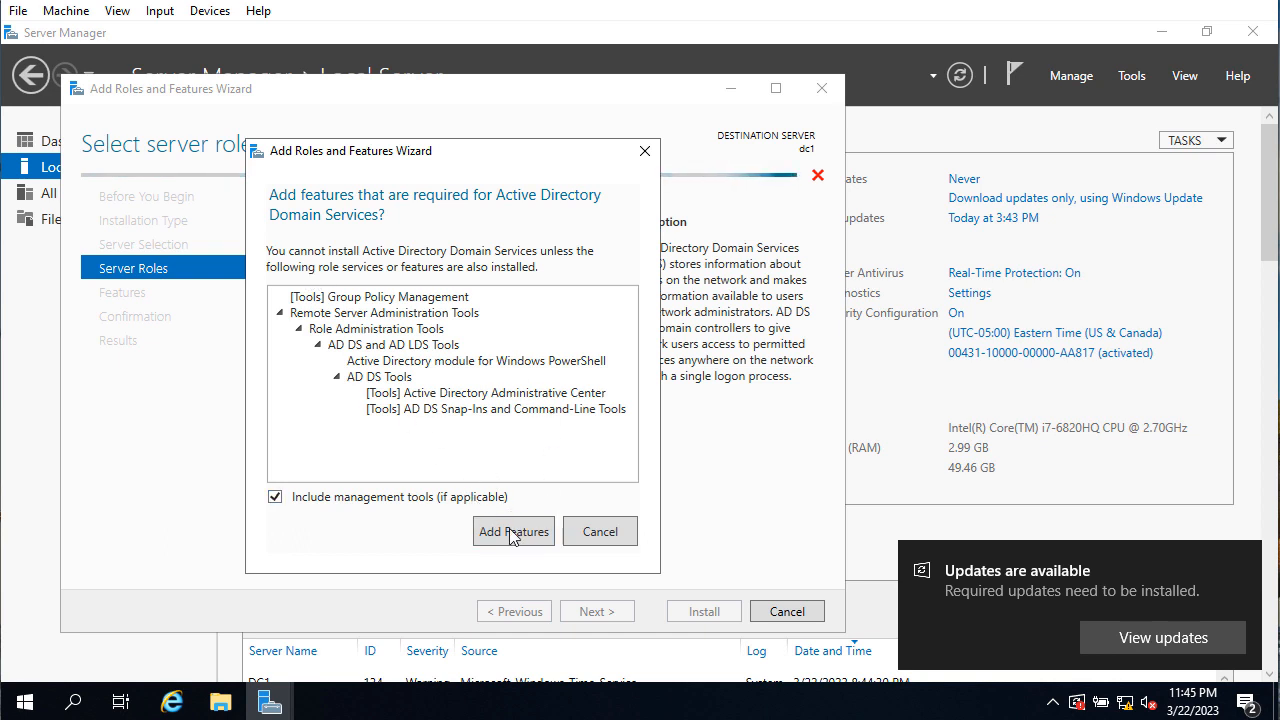
pyautogui.click(519, 540)
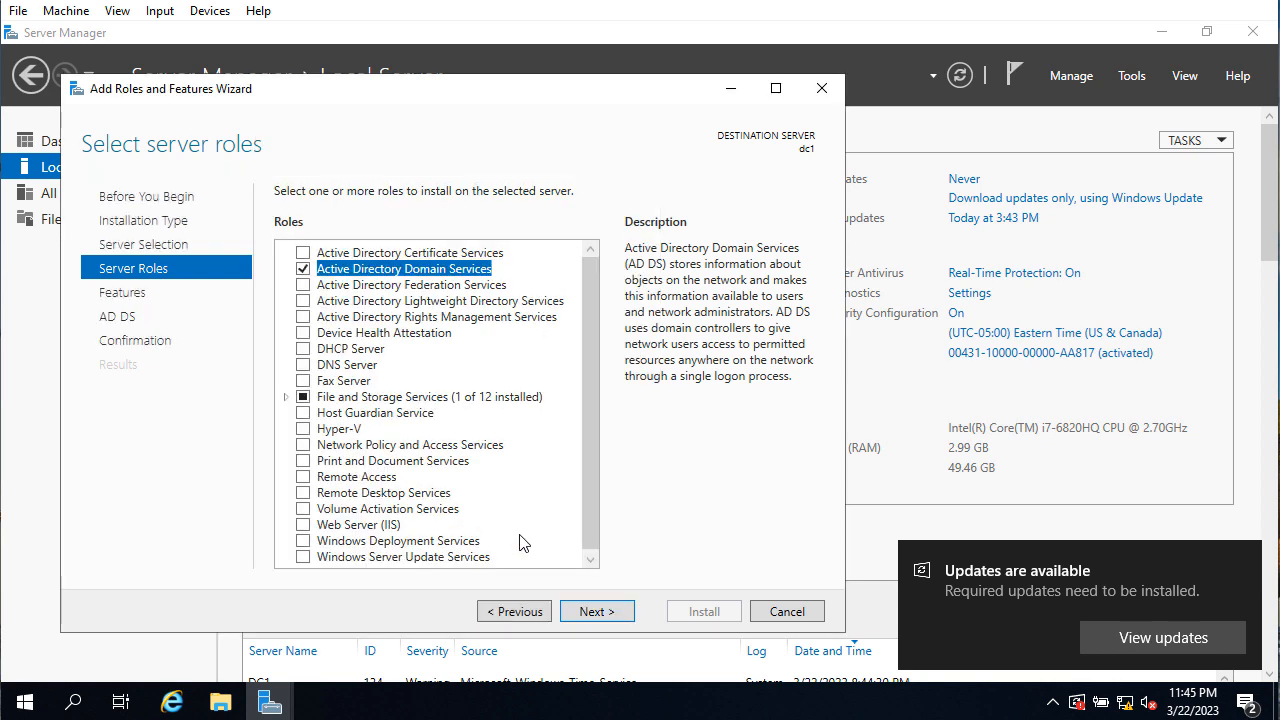
pyautogui.click(598, 612)
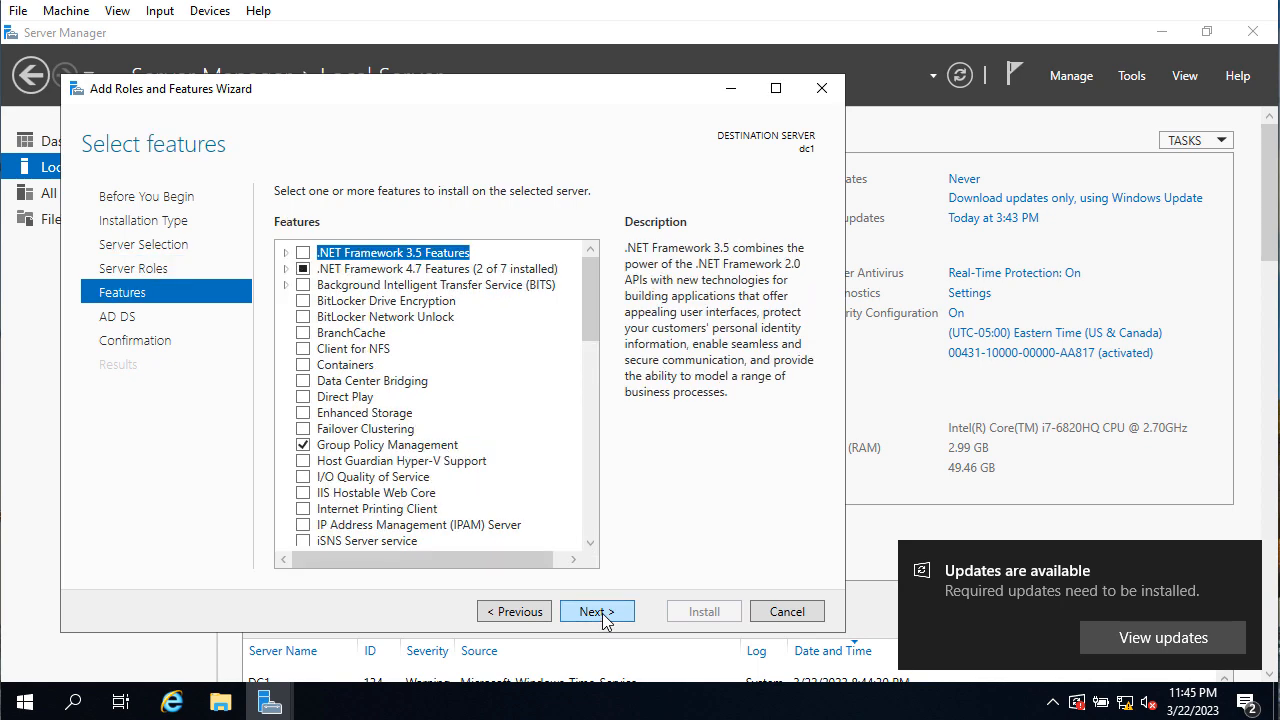
# Install AD DS with its management tools on dc1 and close the wizard after success
pyautogui.click(598, 612)
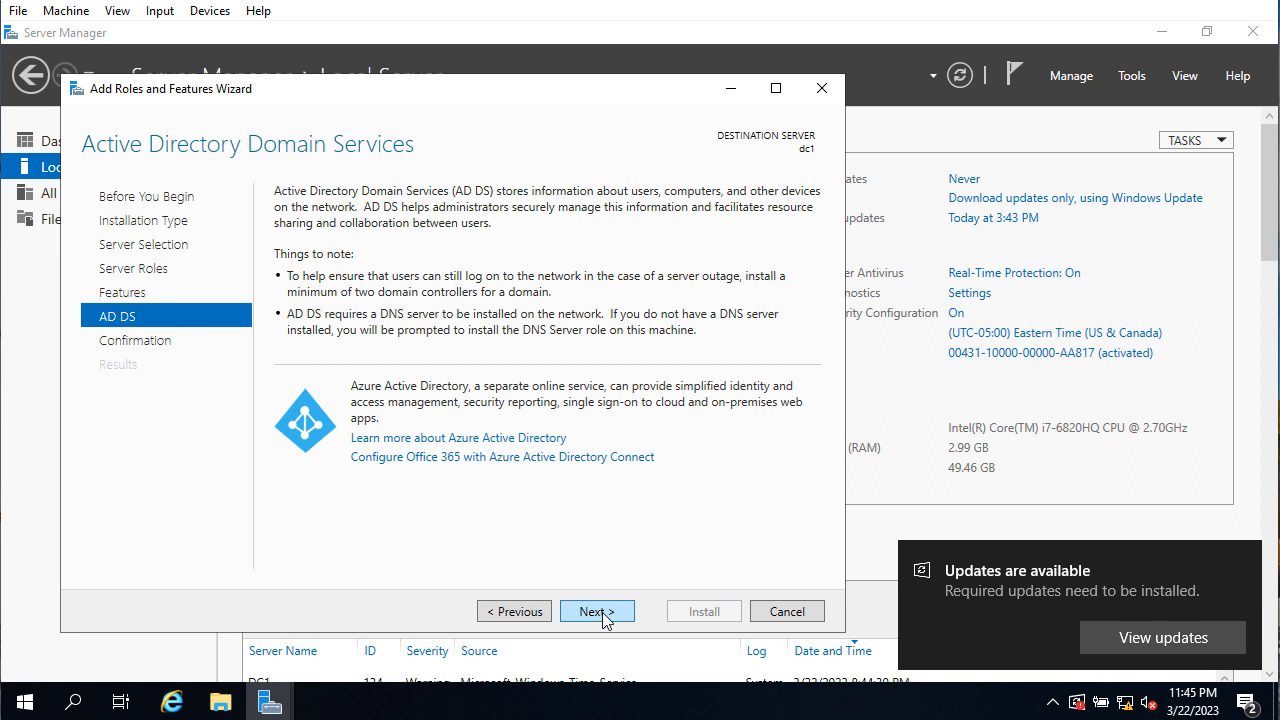
pyautogui.click(598, 612)
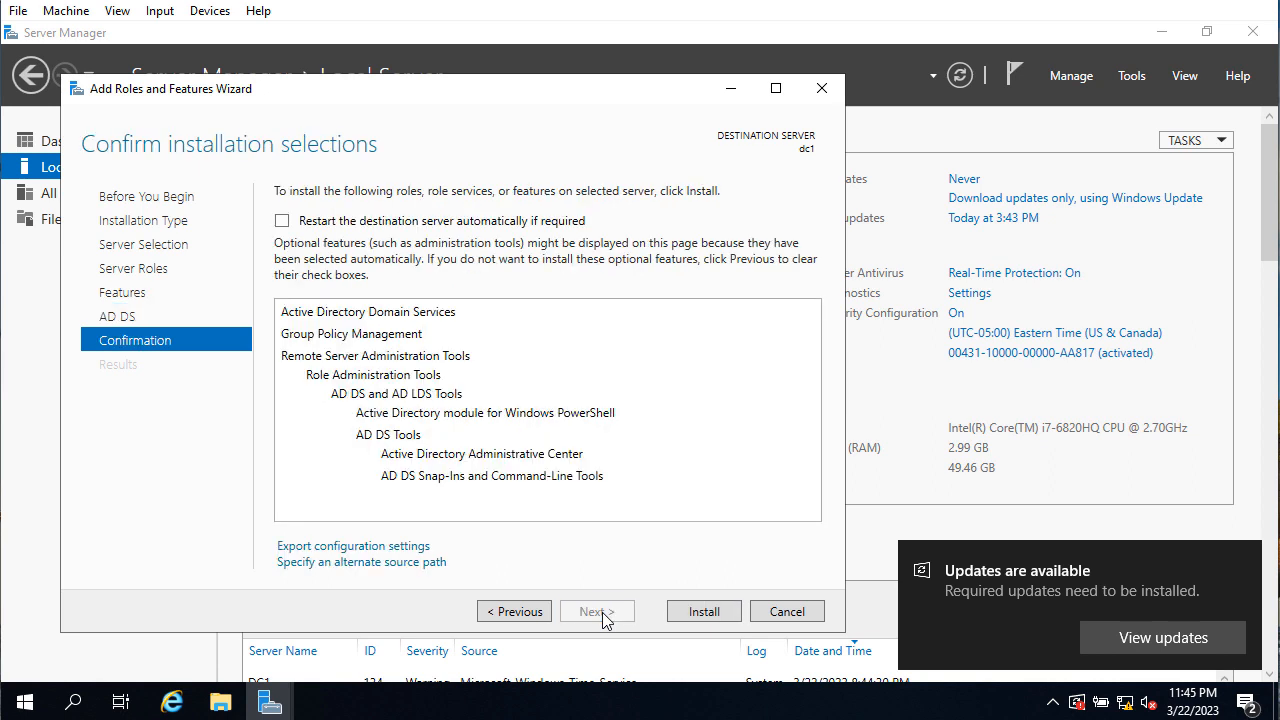
pyautogui.click(703, 612)
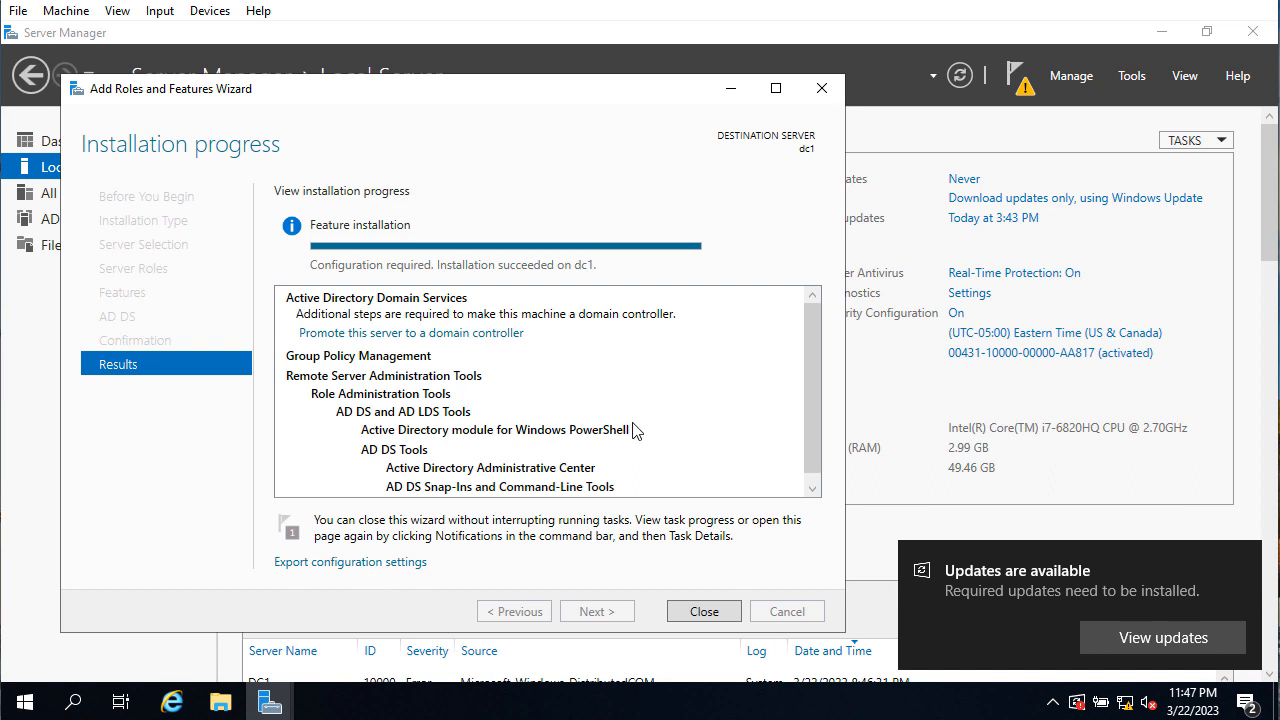
pyautogui.click(703, 612)
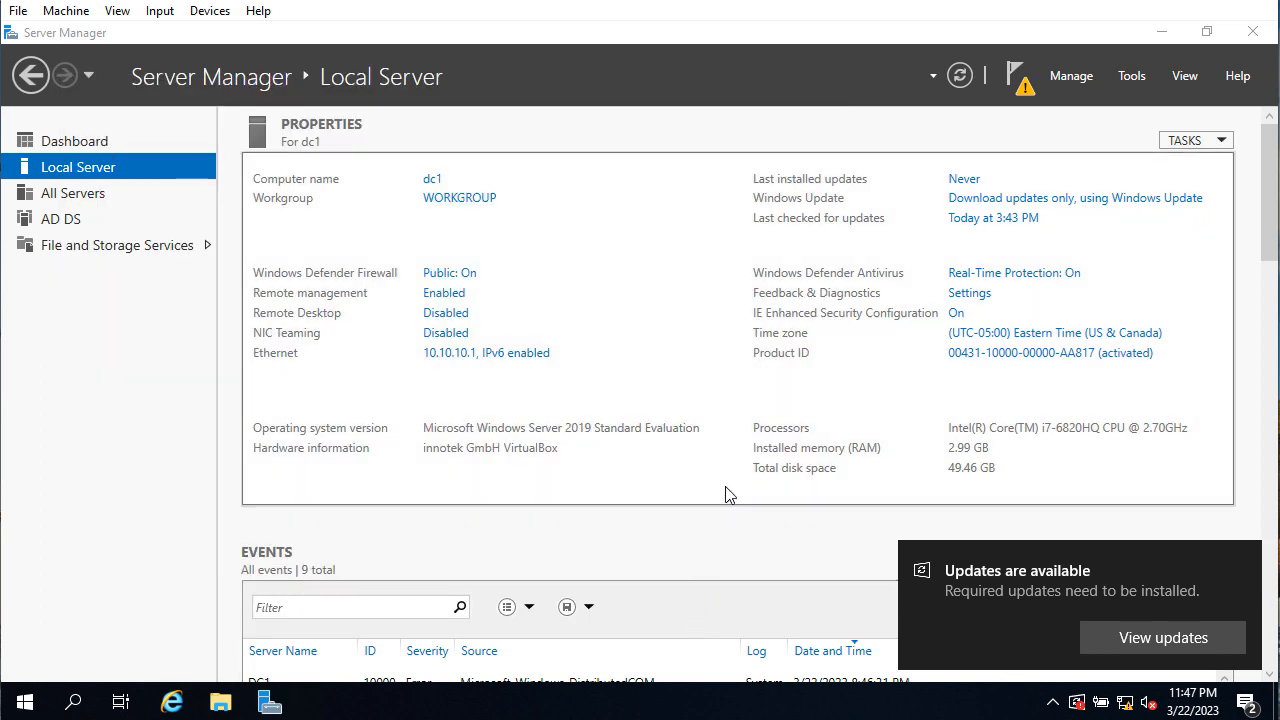
# Choose 'Promote this server to a domain controller' from the Notifications flag
pyautogui.click(1023, 93)
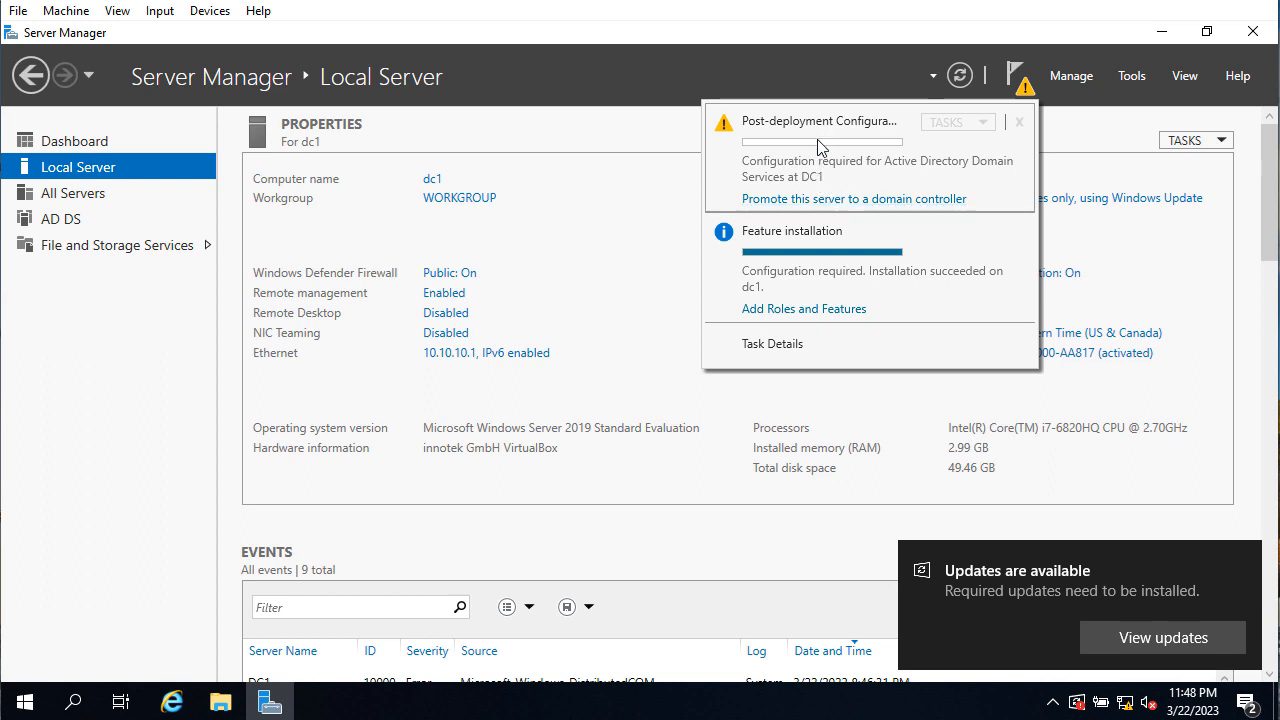
pyautogui.click(846, 199)
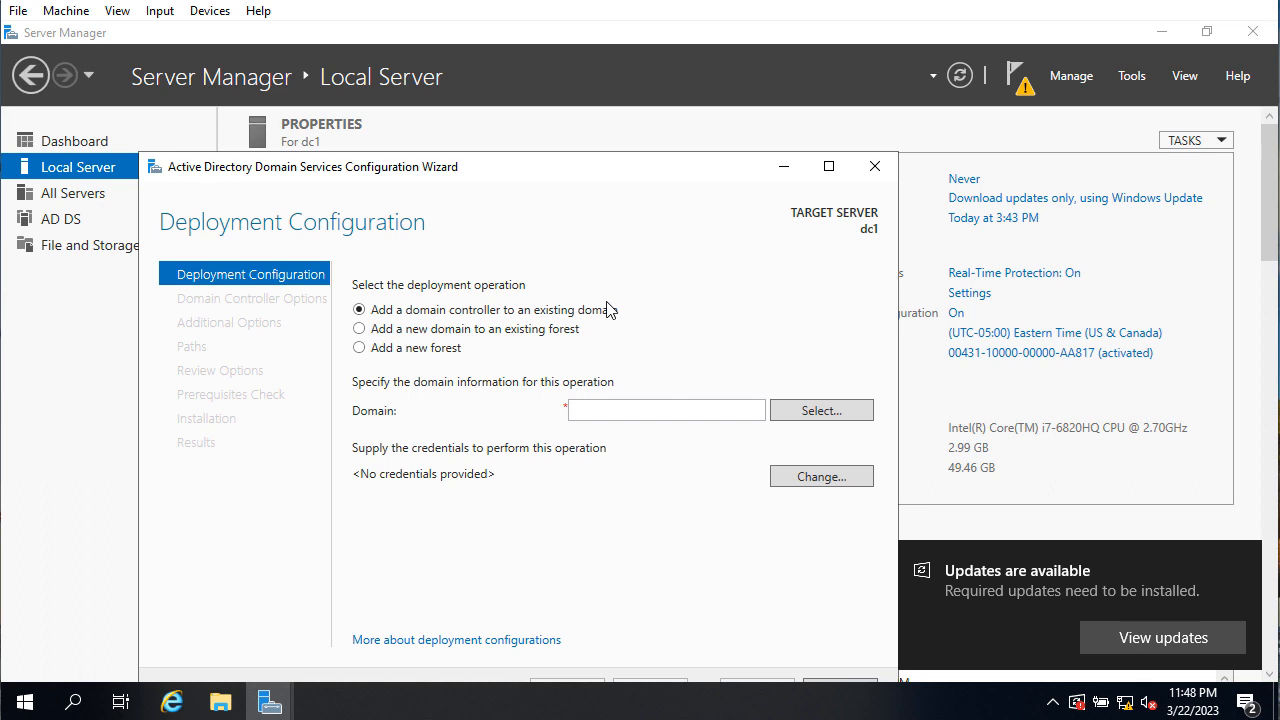
# Add a new forest with root domain nowoke.local and continue to Domain Controller Options
pyautogui.click(418, 356)
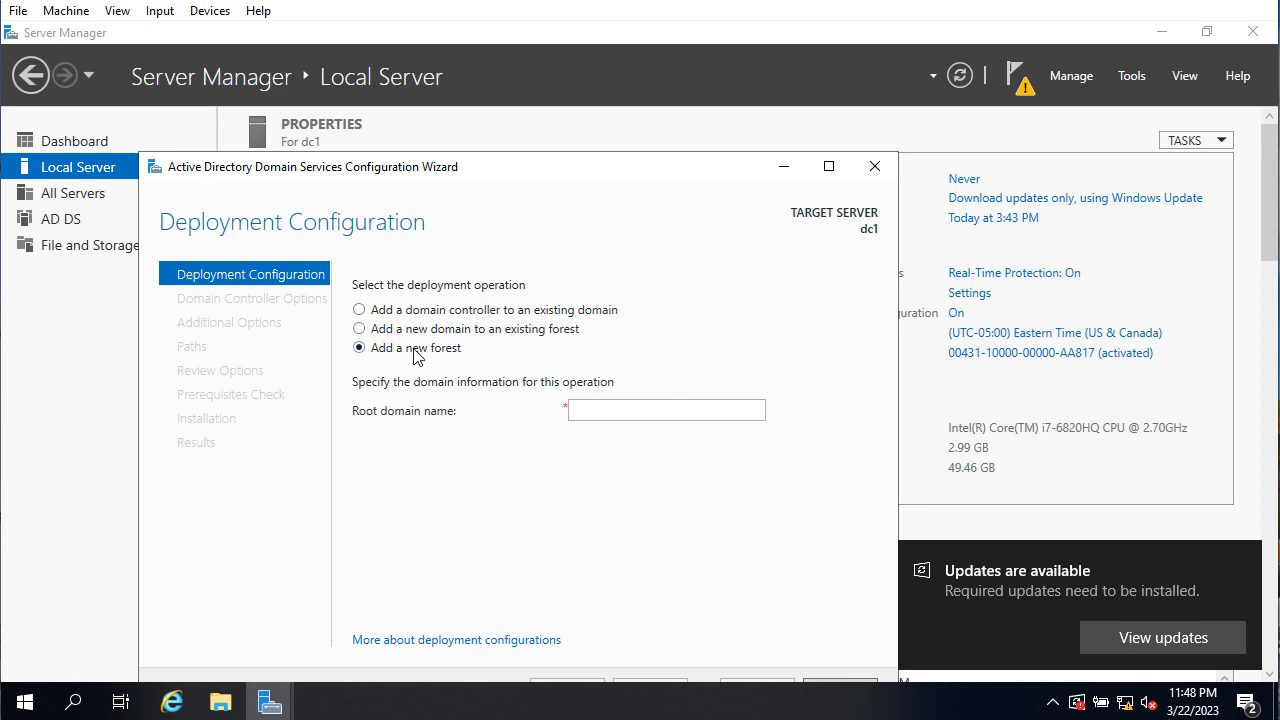
pyautogui.click(602, 411)
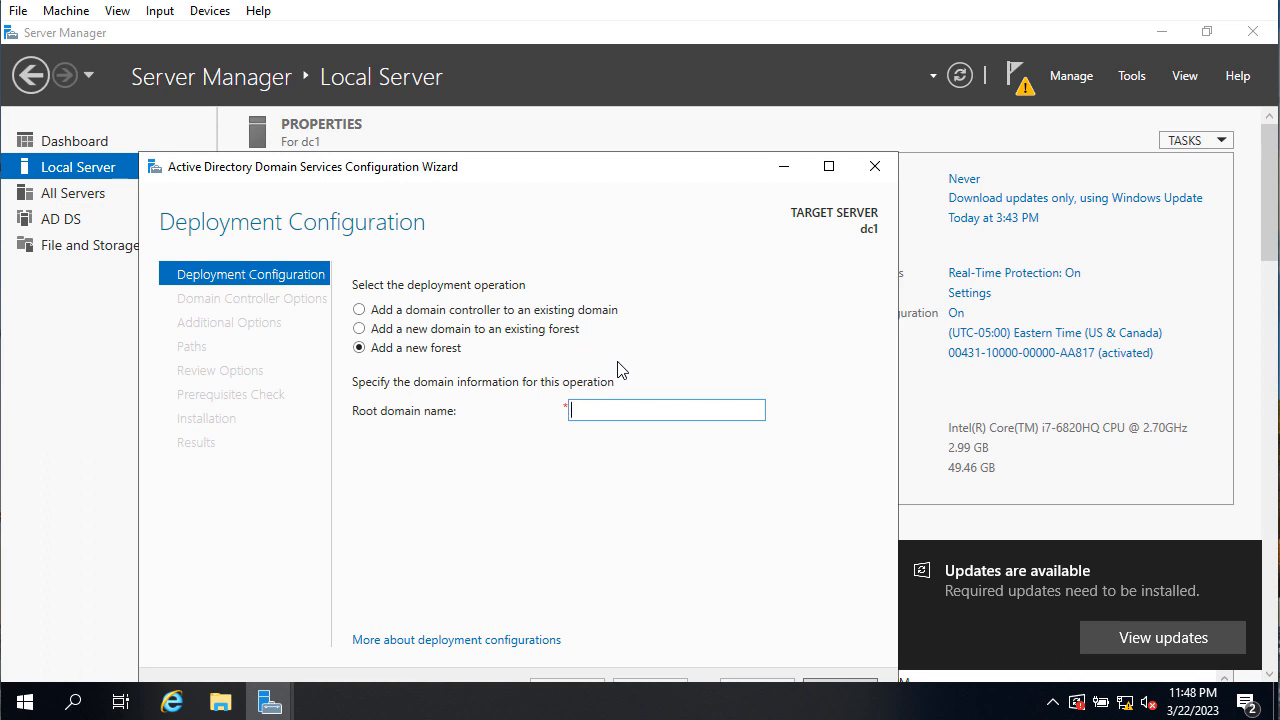
pyautogui.write('now')
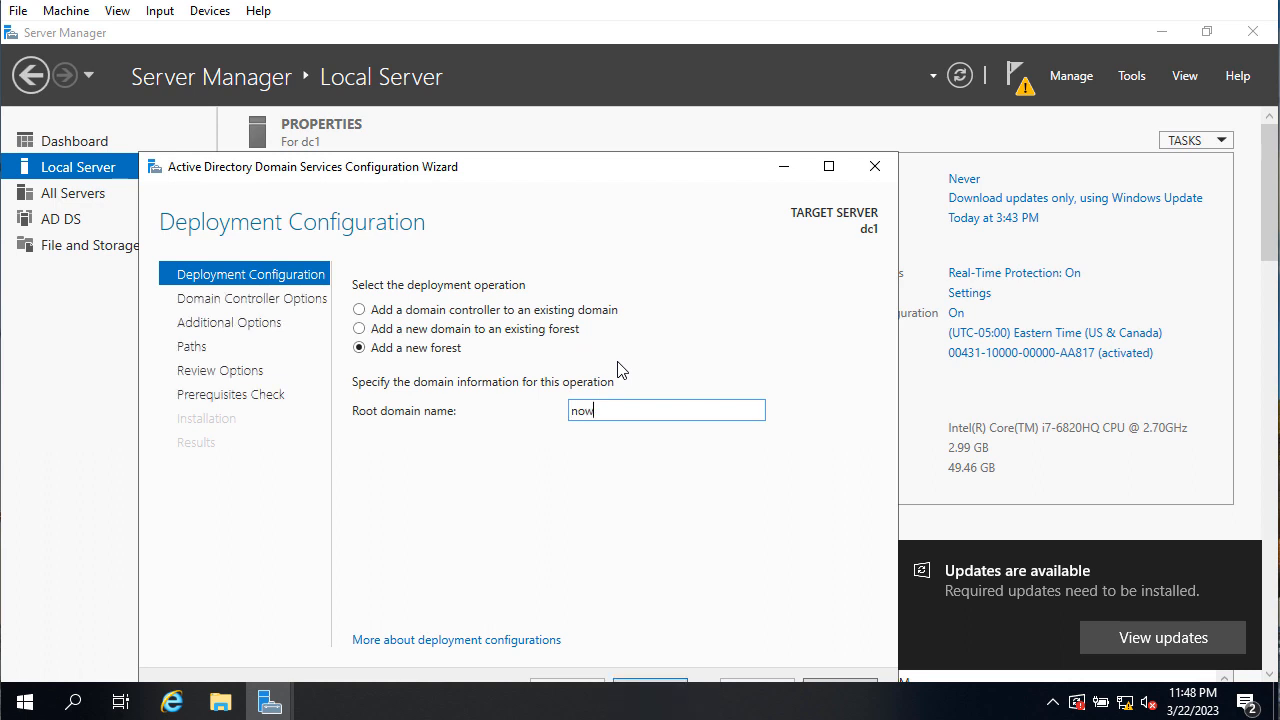
pyautogui.write('oke.local')
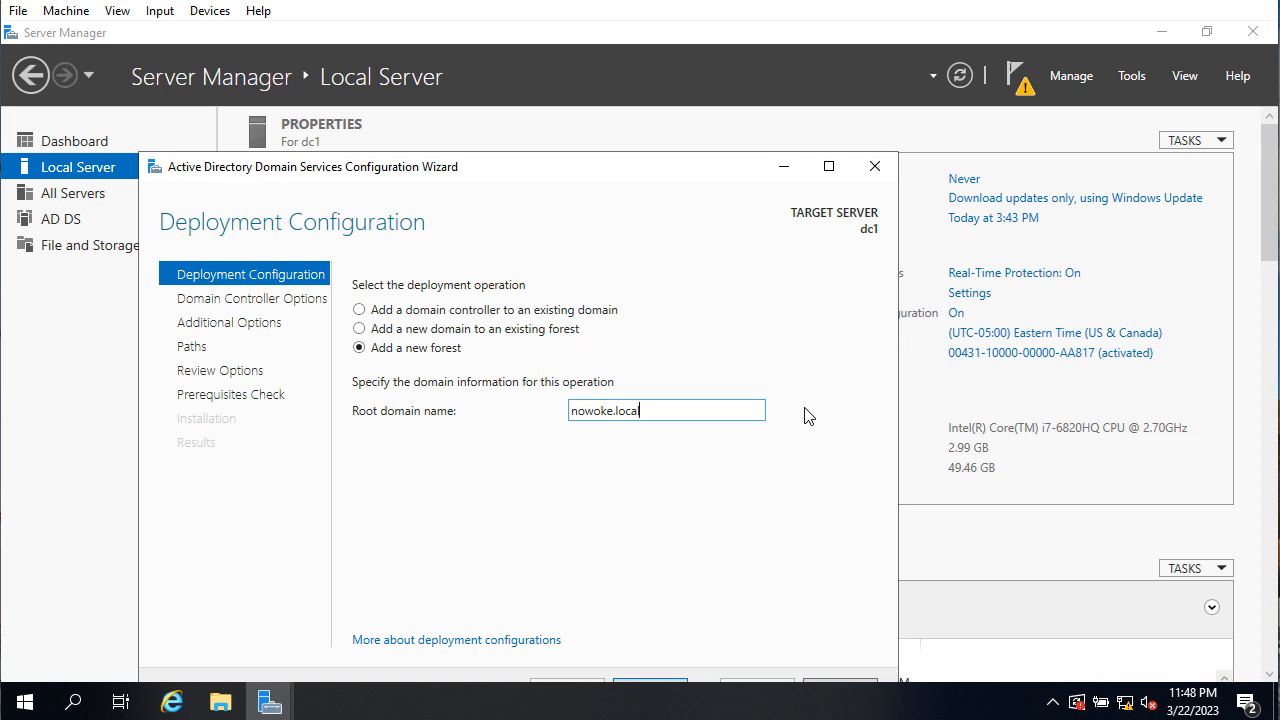
pyautogui.moveTo(1266, 243); pyautogui.dragTo(1259, 168)
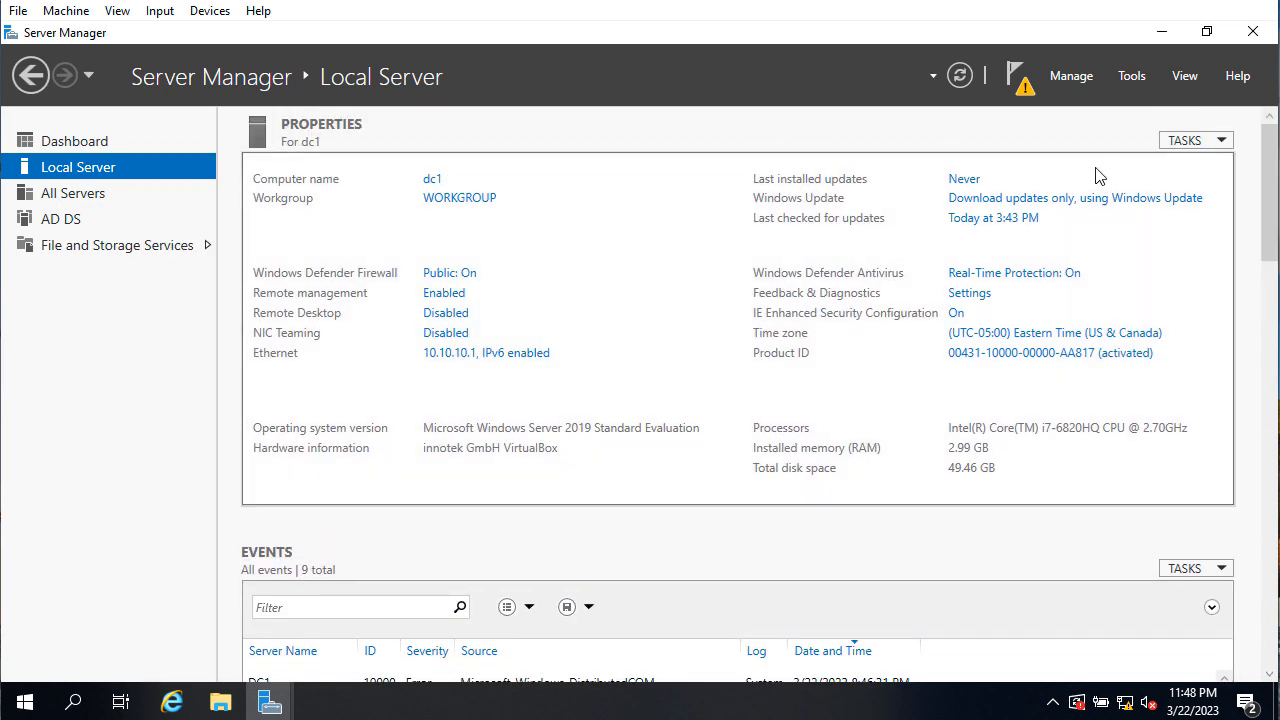
pyautogui.click(1163, 37)
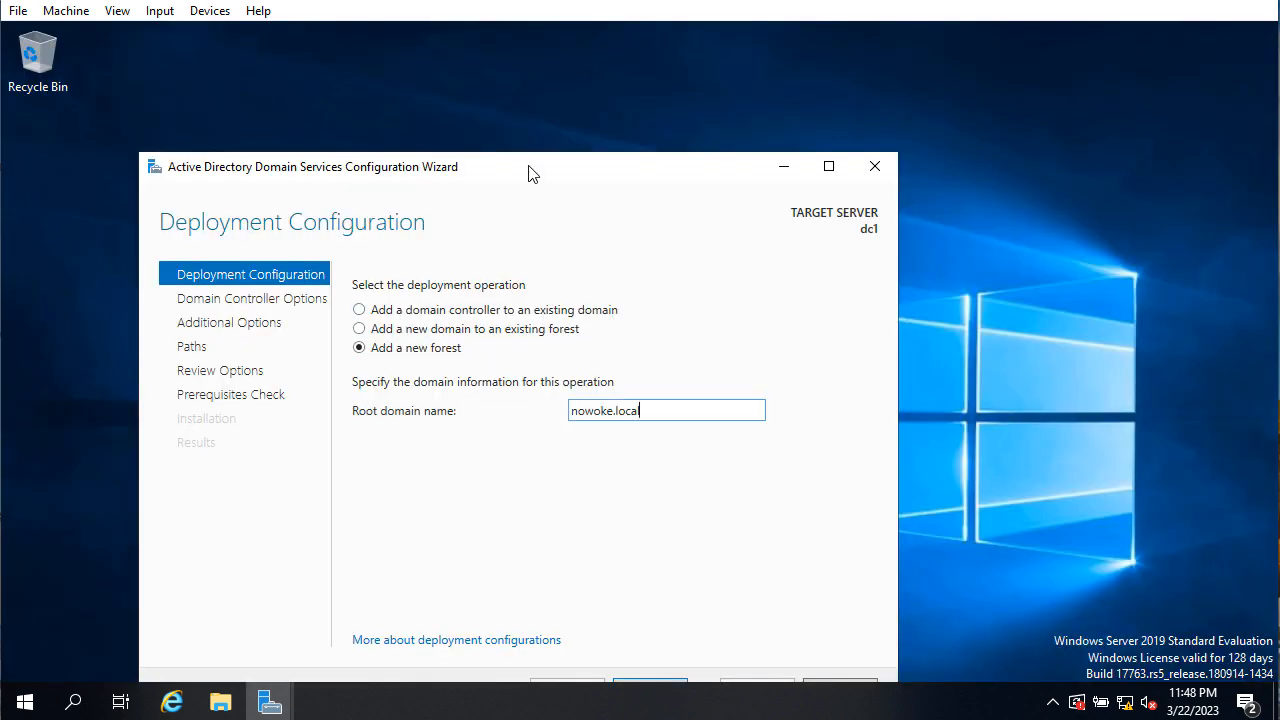
pyautogui.moveTo(529, 170); pyautogui.dragTo(541, 88)
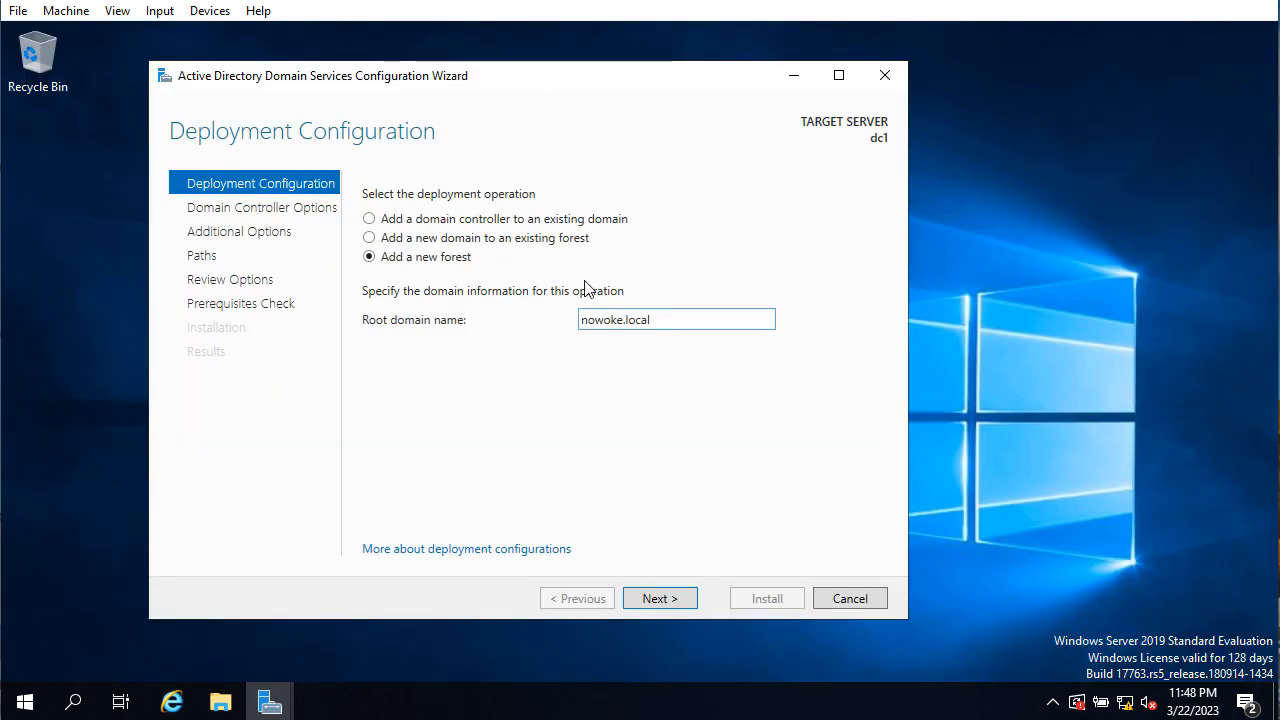
pyautogui.click(662, 605)
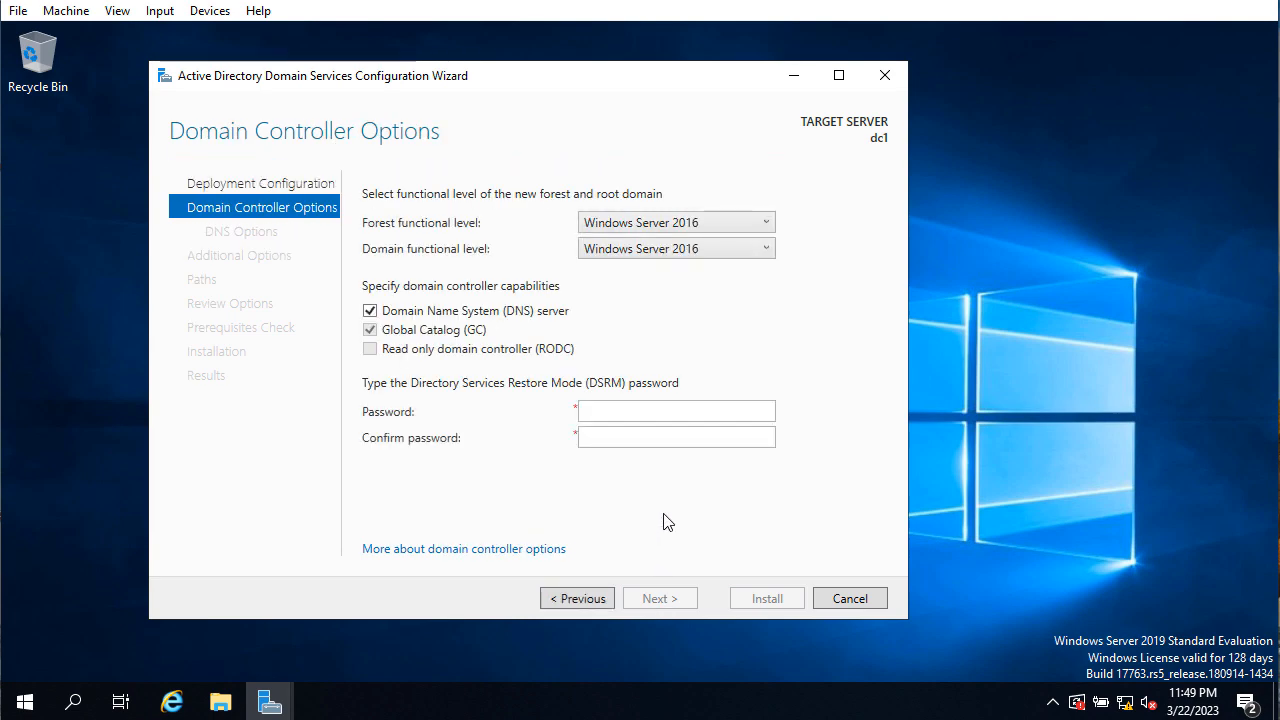
# Keep Windows Server 2016 forest functional level, enter and confirm the DSRM password, then continue
pyautogui.click(670, 222)
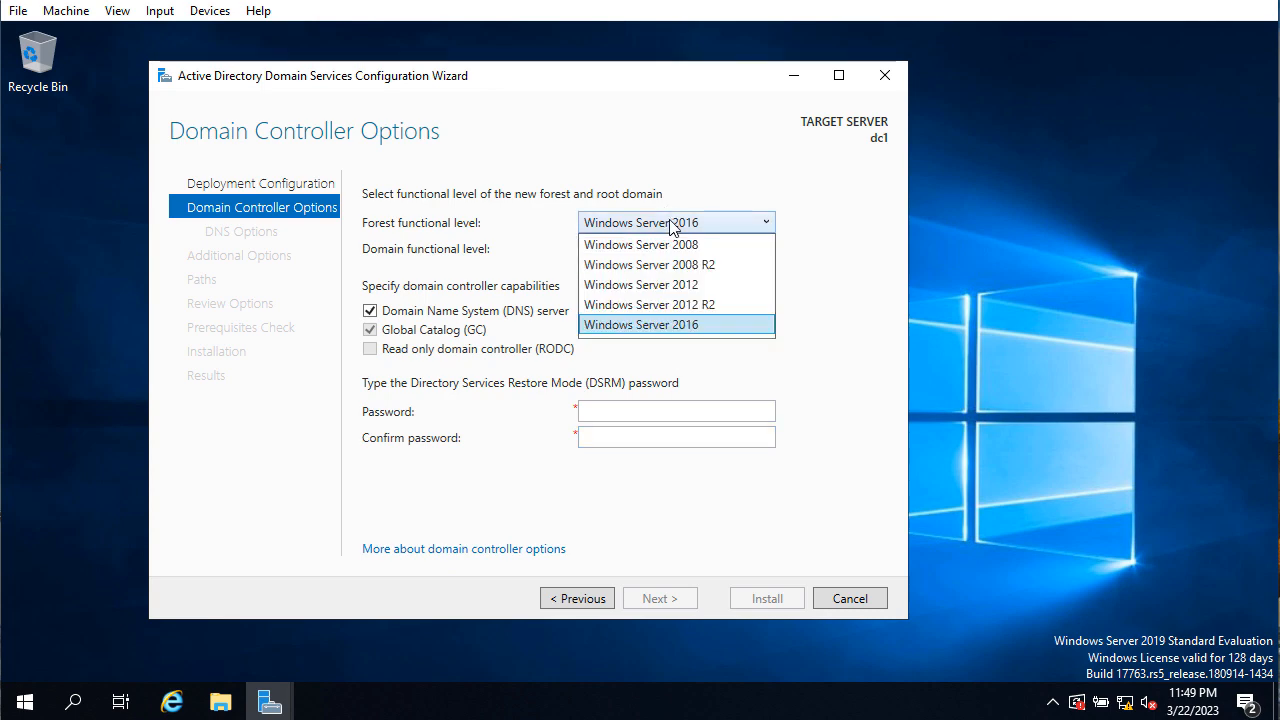
pyautogui.click(670, 222)
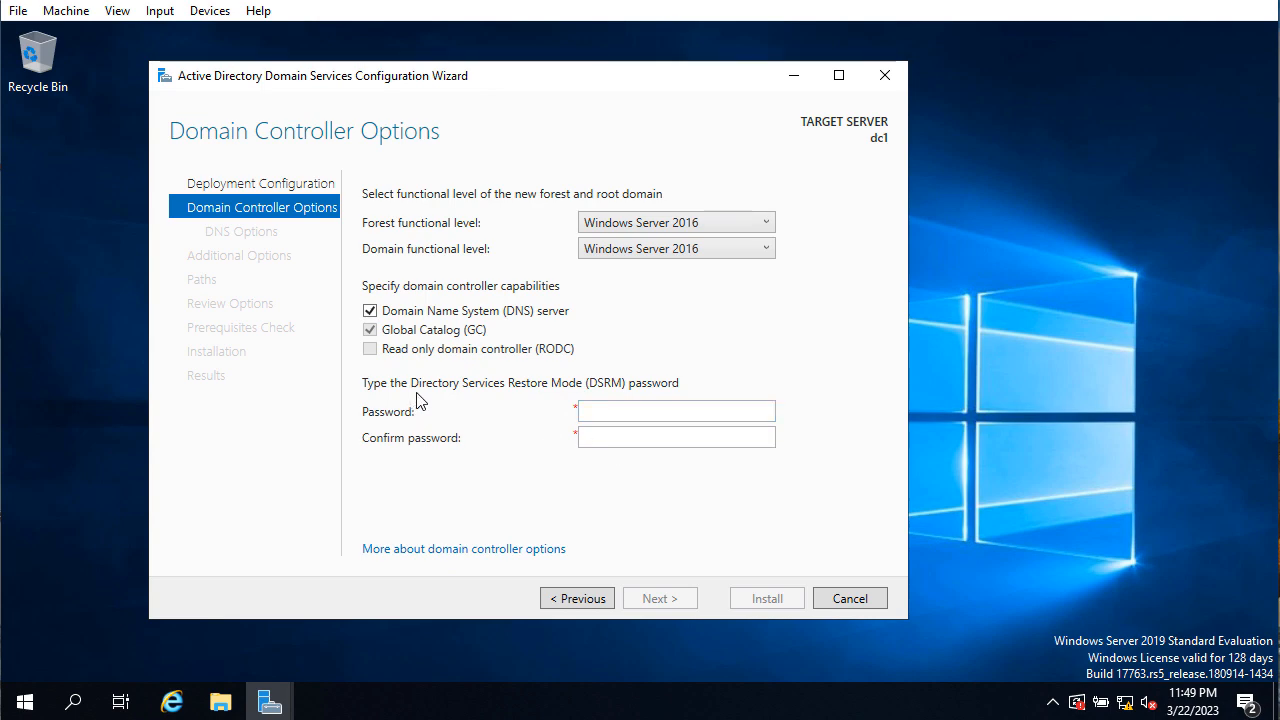
pyautogui.click(607, 417)
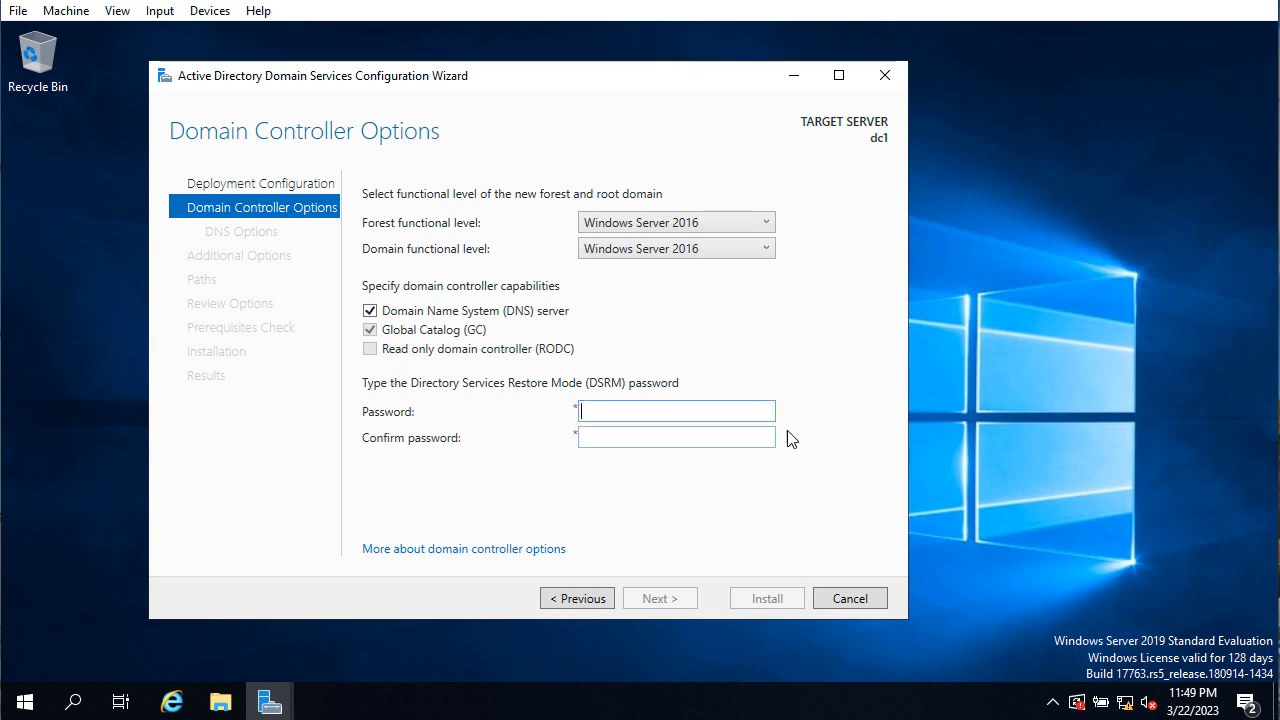
pyautogui.write('P@ssword')
pyautogui.press('Tab')
pyautogui.write('pa')
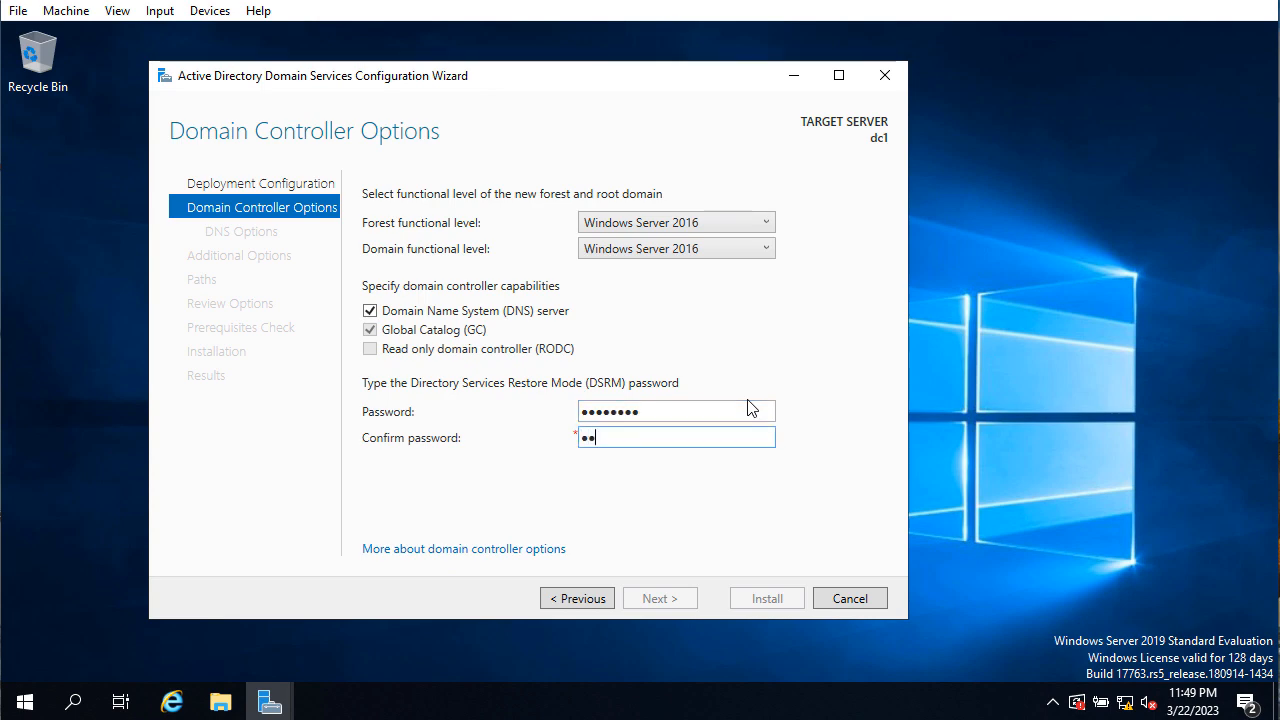
pyautogui.write('ssword')
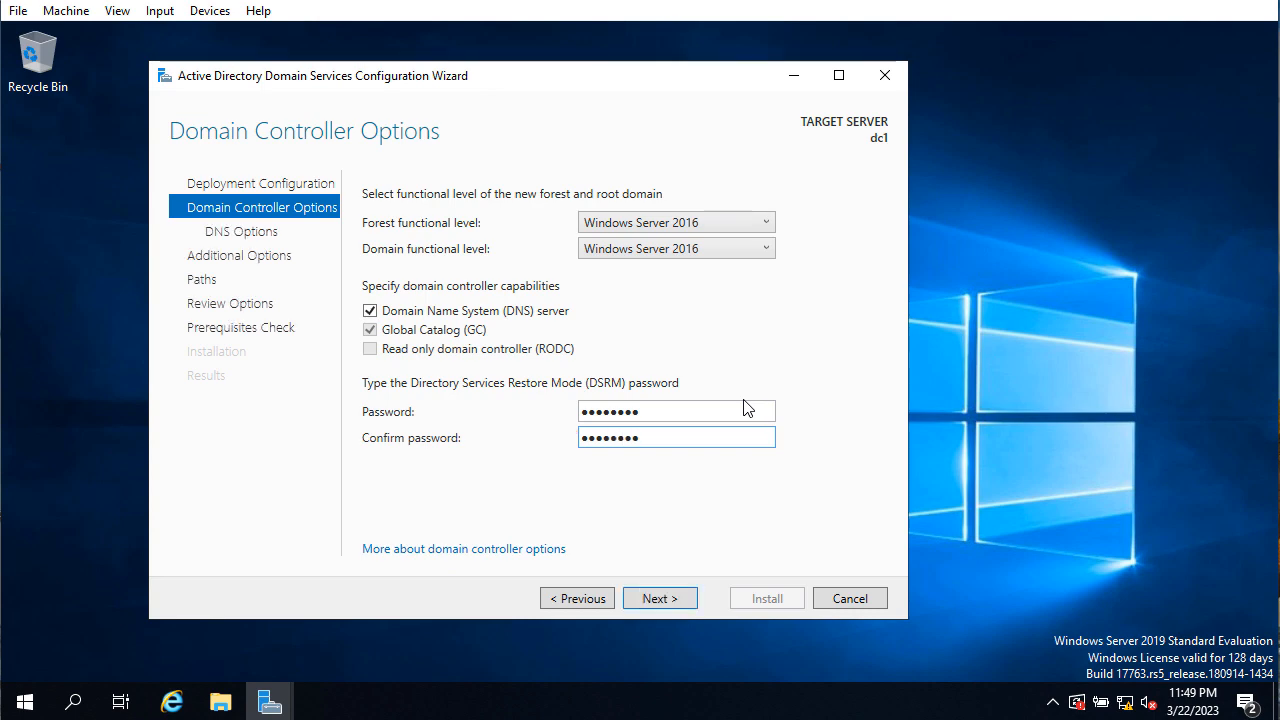
pyautogui.click(671, 606)
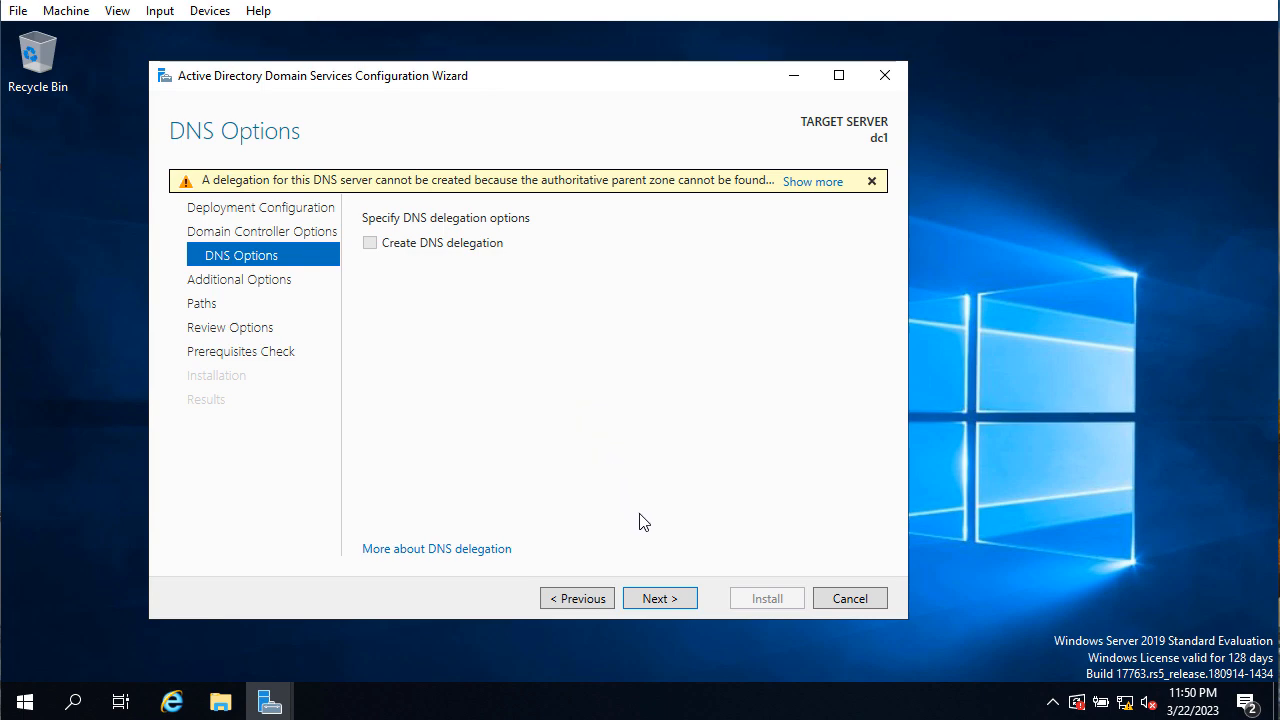
# Accept default DNS options, NetBIOS name NOWOKE and default folder paths to reach Review Options
pyautogui.click(659, 598)
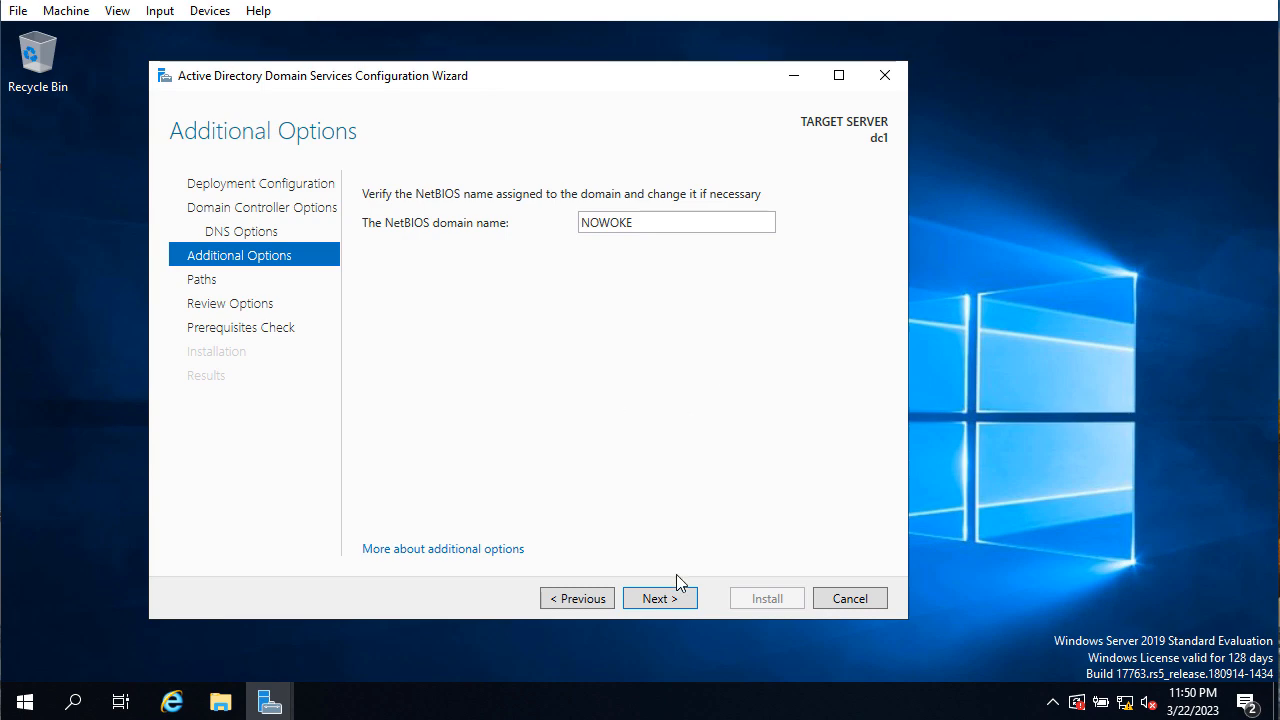
pyautogui.click(668, 600)
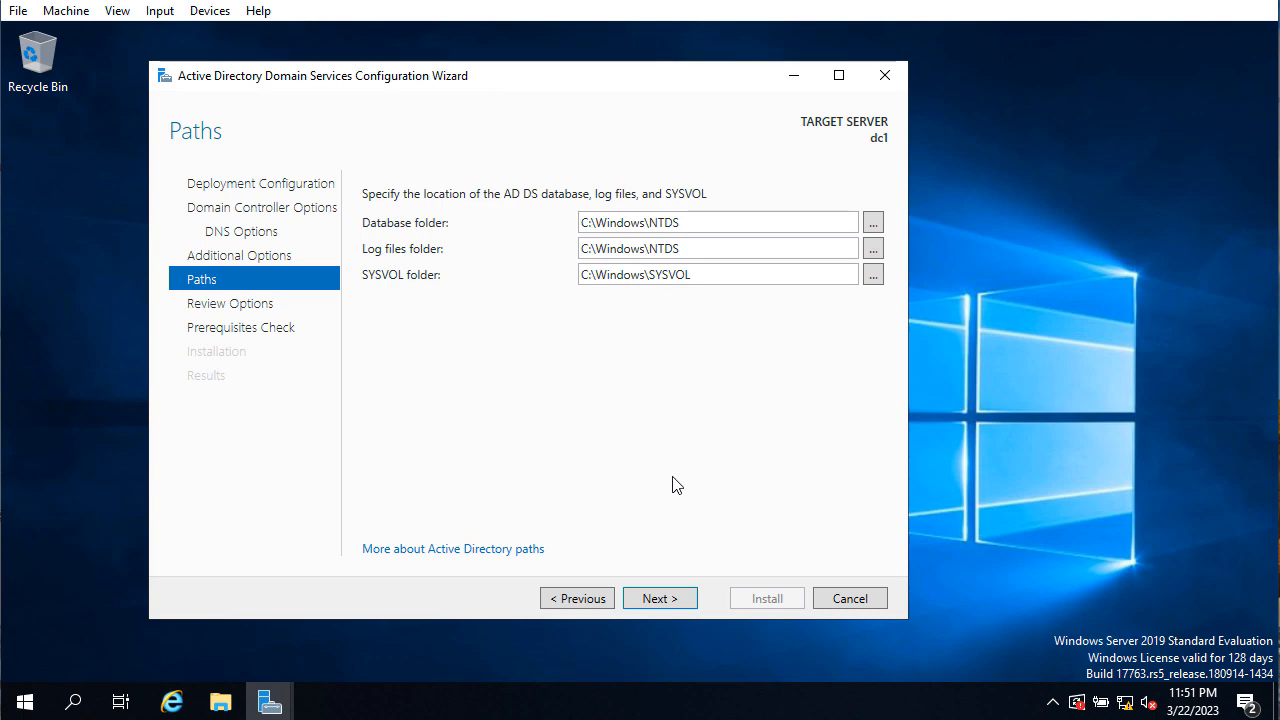
pyautogui.click(660, 598)
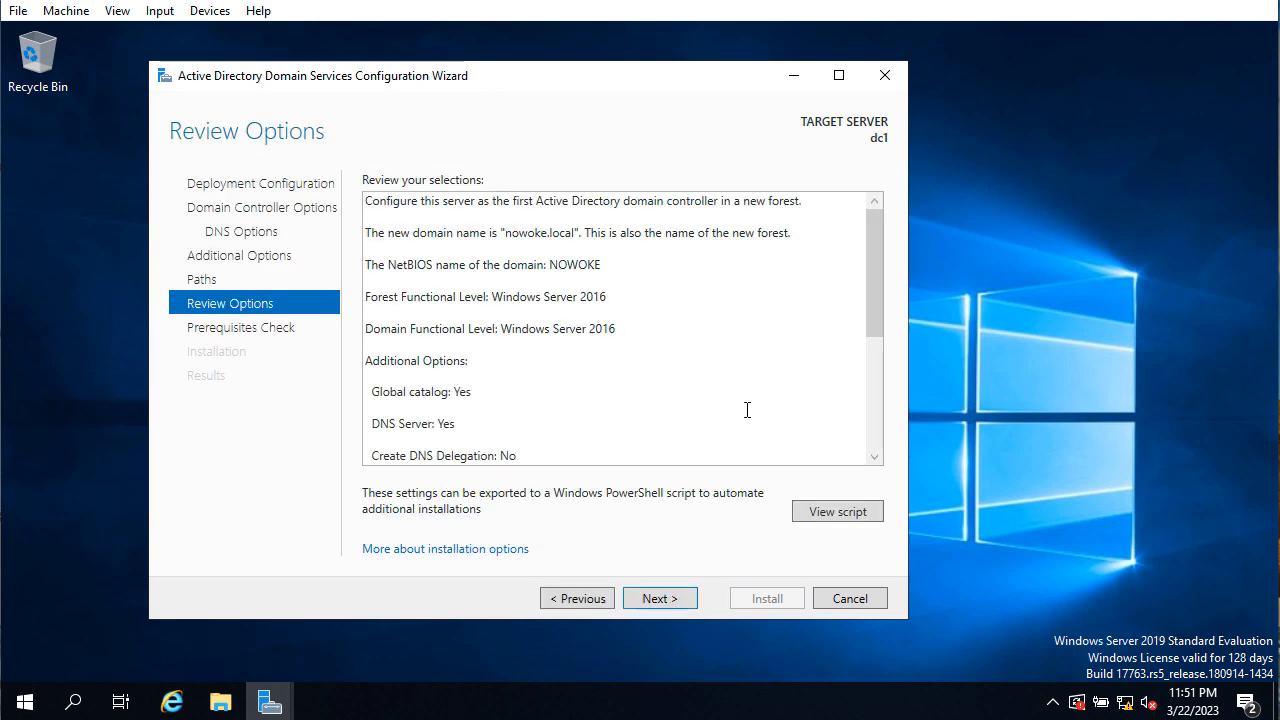
# Review the nowoke.local summary, pass the prerequisites check, and launch the domain controller installation
pyautogui.moveTo(872, 273); pyautogui.dragTo(885, 236)
pyautogui.click(659, 599)
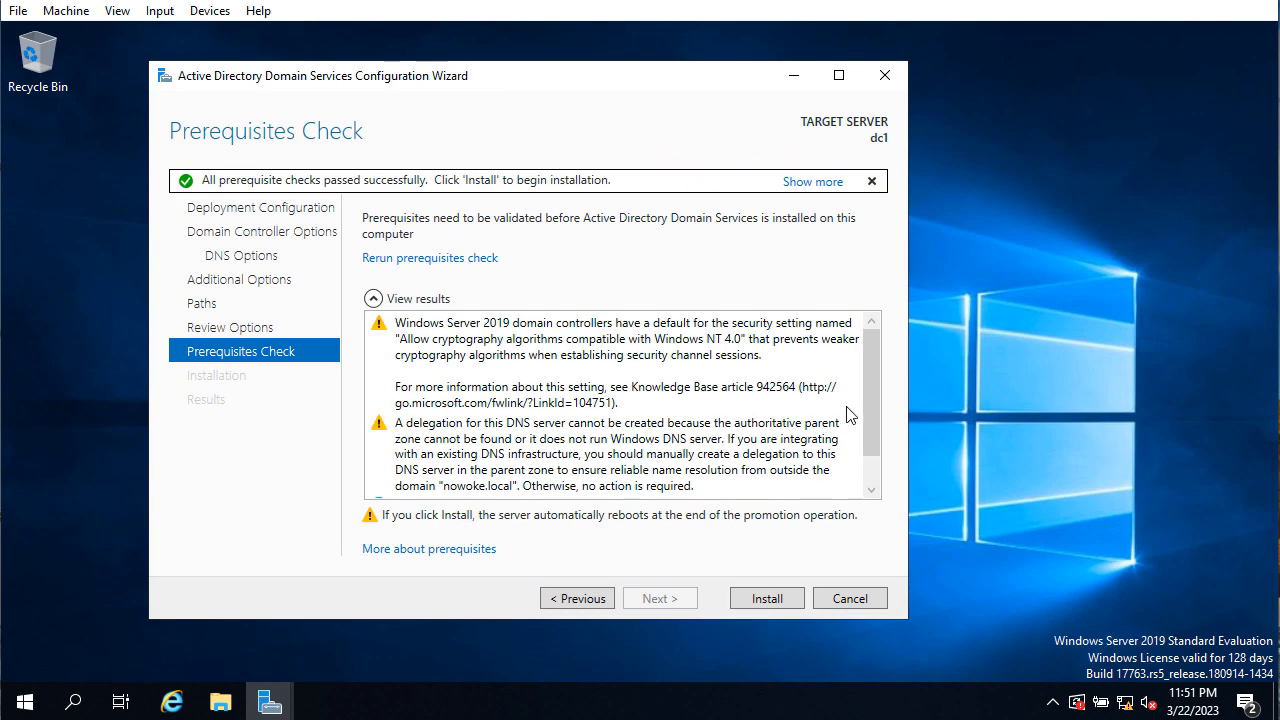
pyautogui.moveTo(869, 397); pyautogui.dragTo(872, 458)
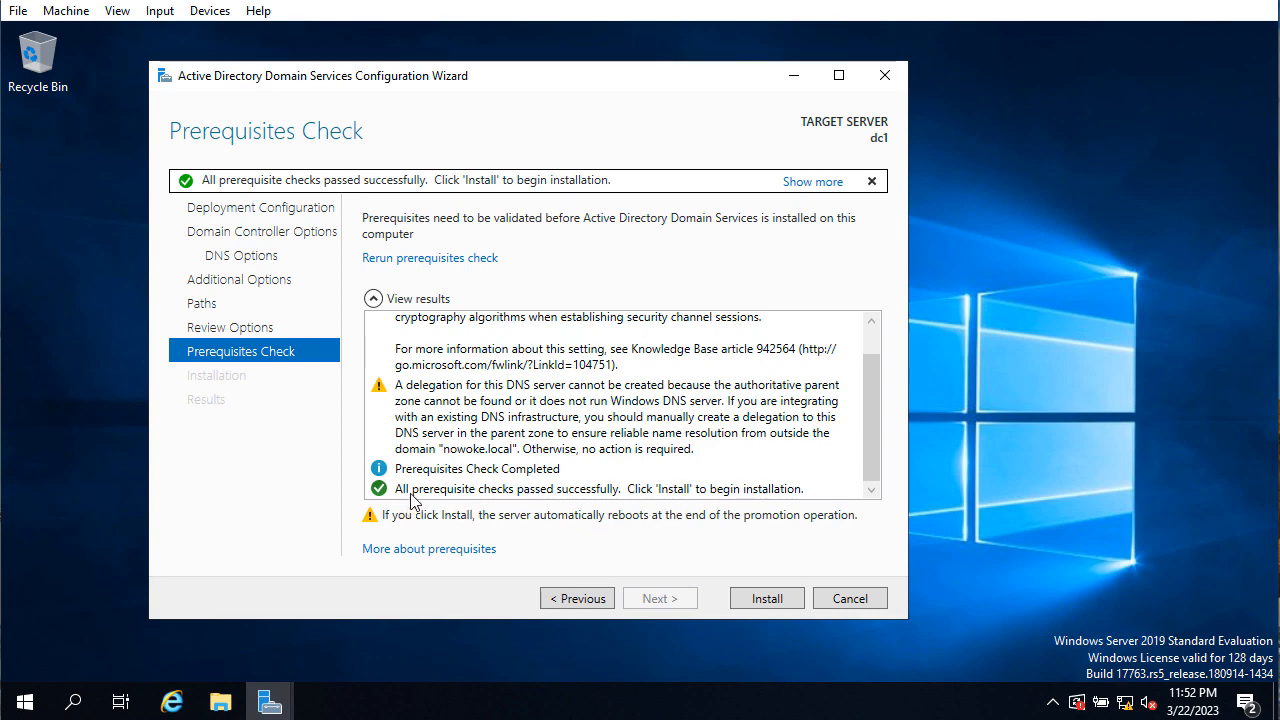
pyautogui.click(601, 500)
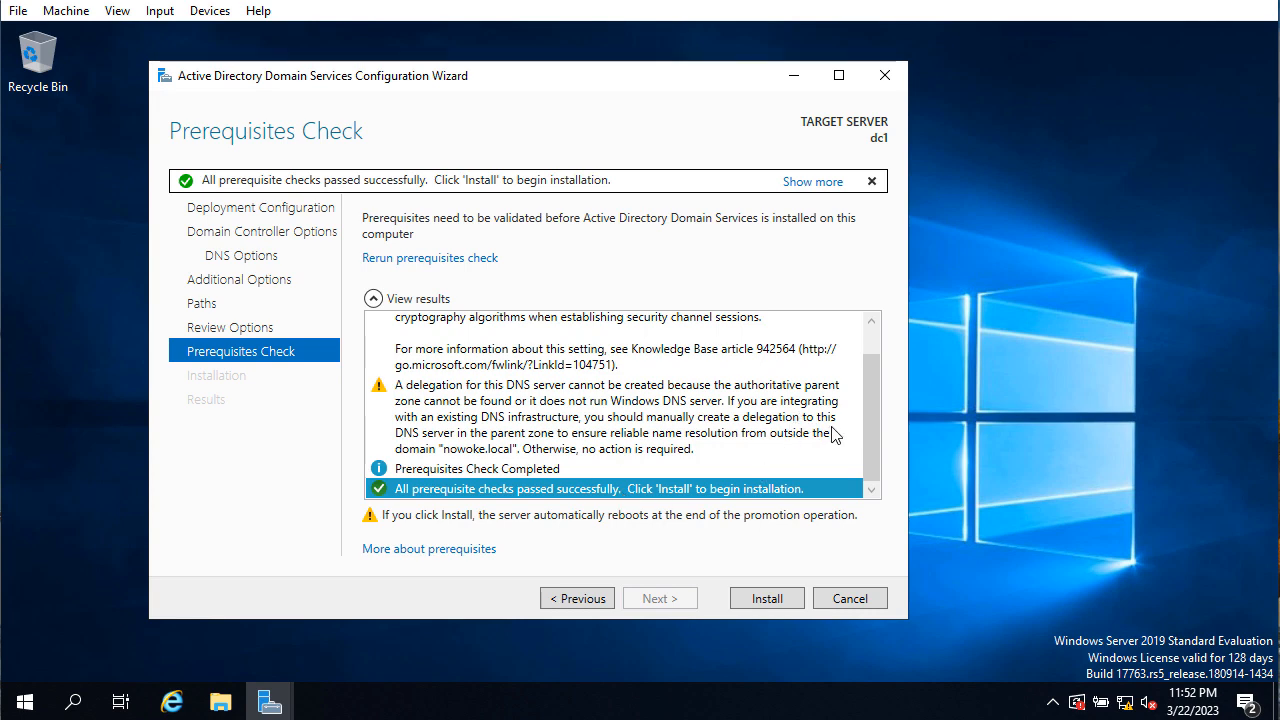
pyautogui.moveTo(870, 432); pyautogui.dragTo(896, 450)
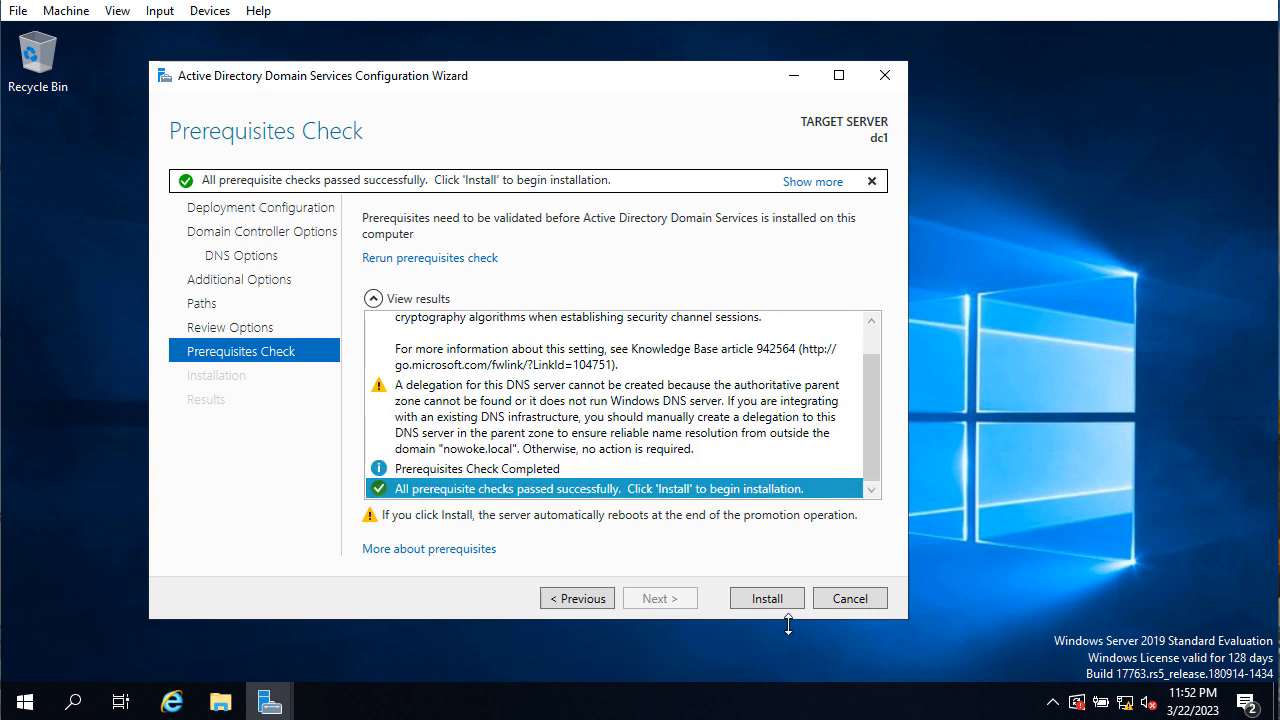
pyautogui.click(770, 602)
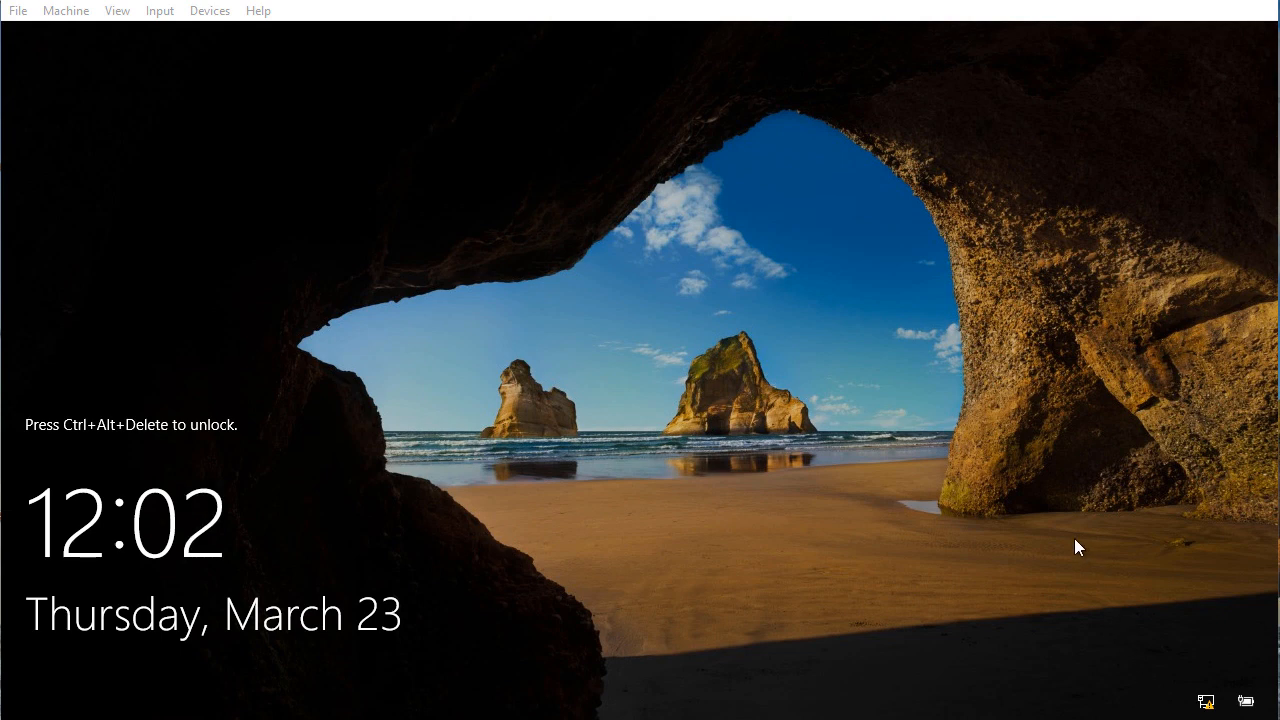
# Sign in to the restarted server as NOWOKE\Administrator using the administrator password
pyautogui.click(889, 375)
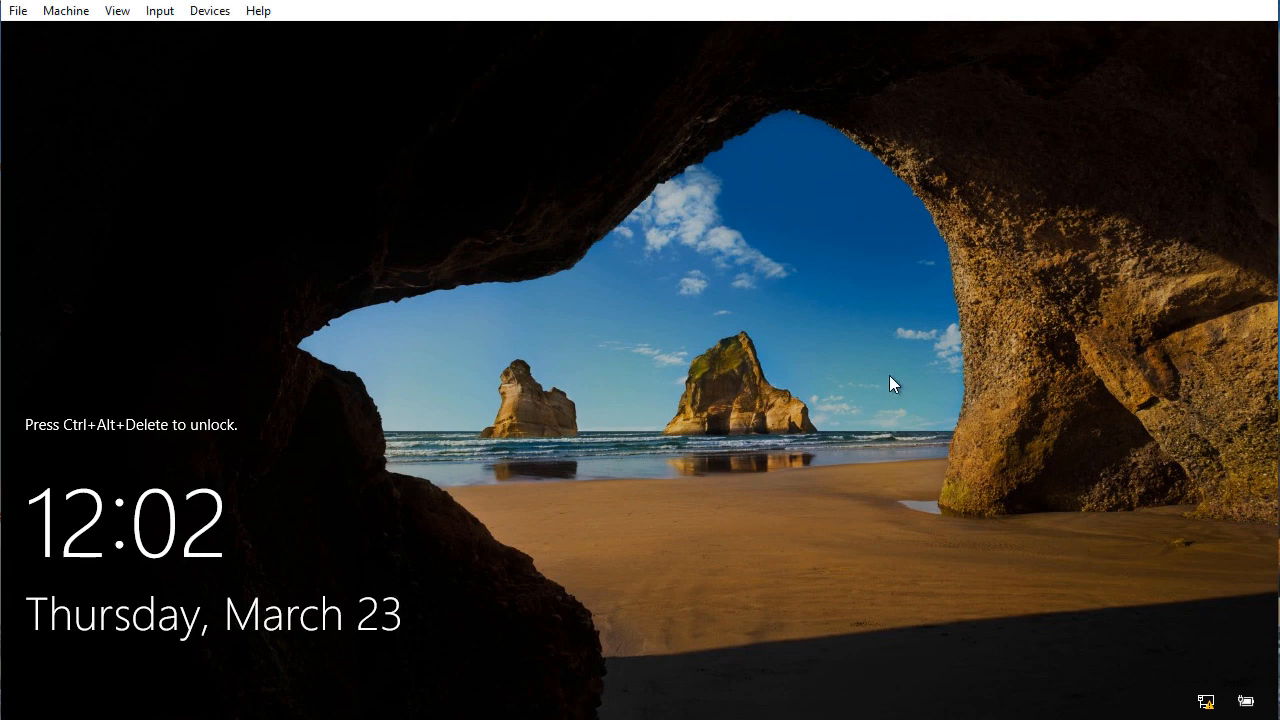
pyautogui.hotkey('ctrl', 'alt', 'Delete')
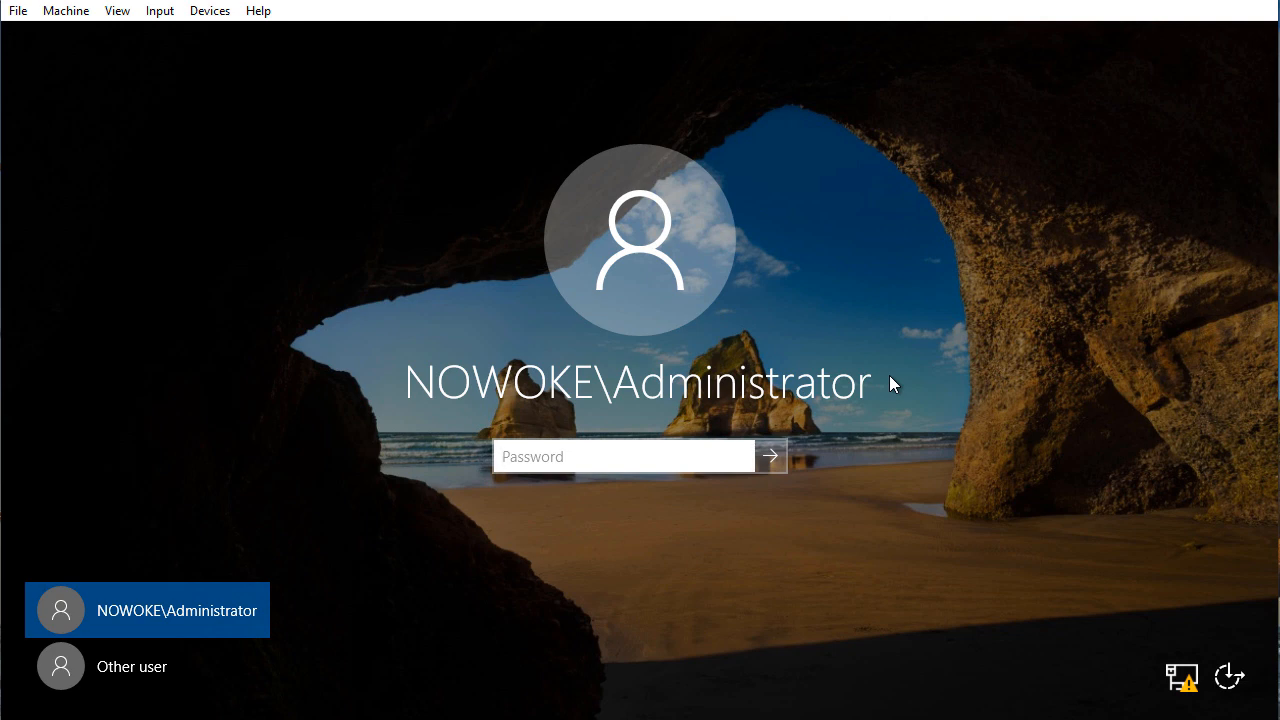
pyautogui.write('••••••••')
pyautogui.press('Return')
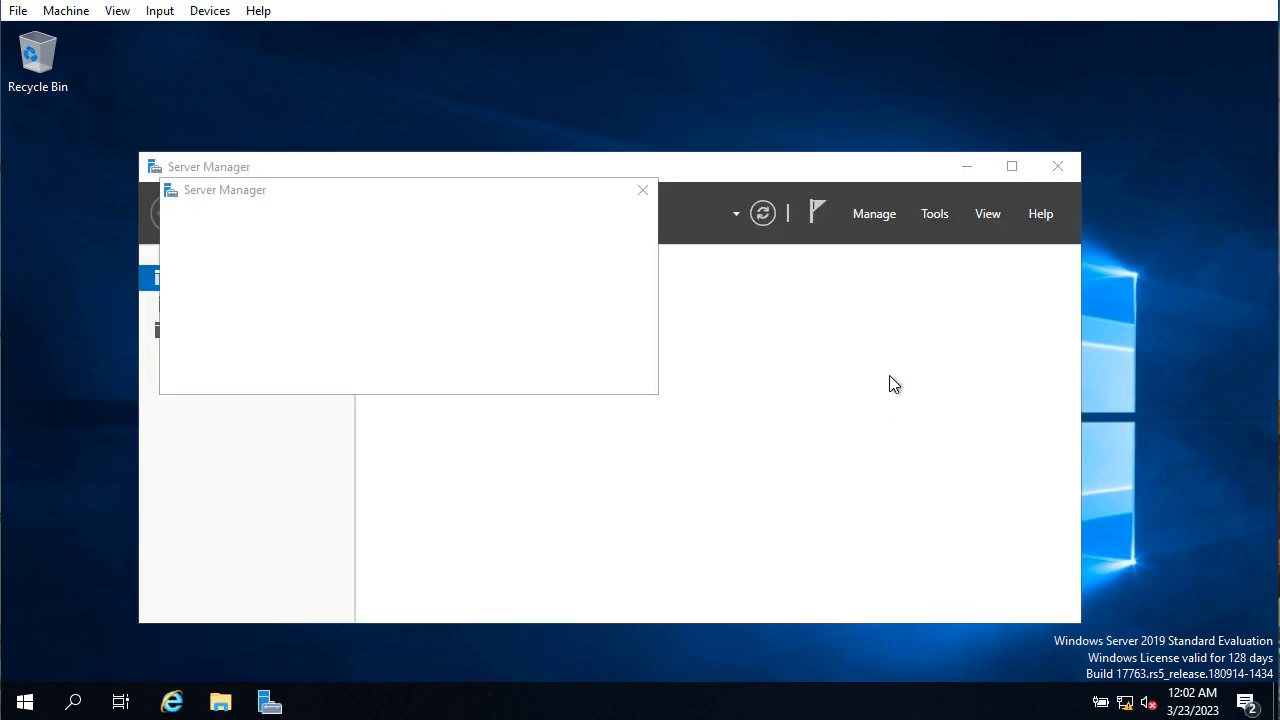
# Dismiss the Windows Admin Center popup, maximize Server Manager, and view dc1's Local Server properties
pyautogui.click(893, 384)
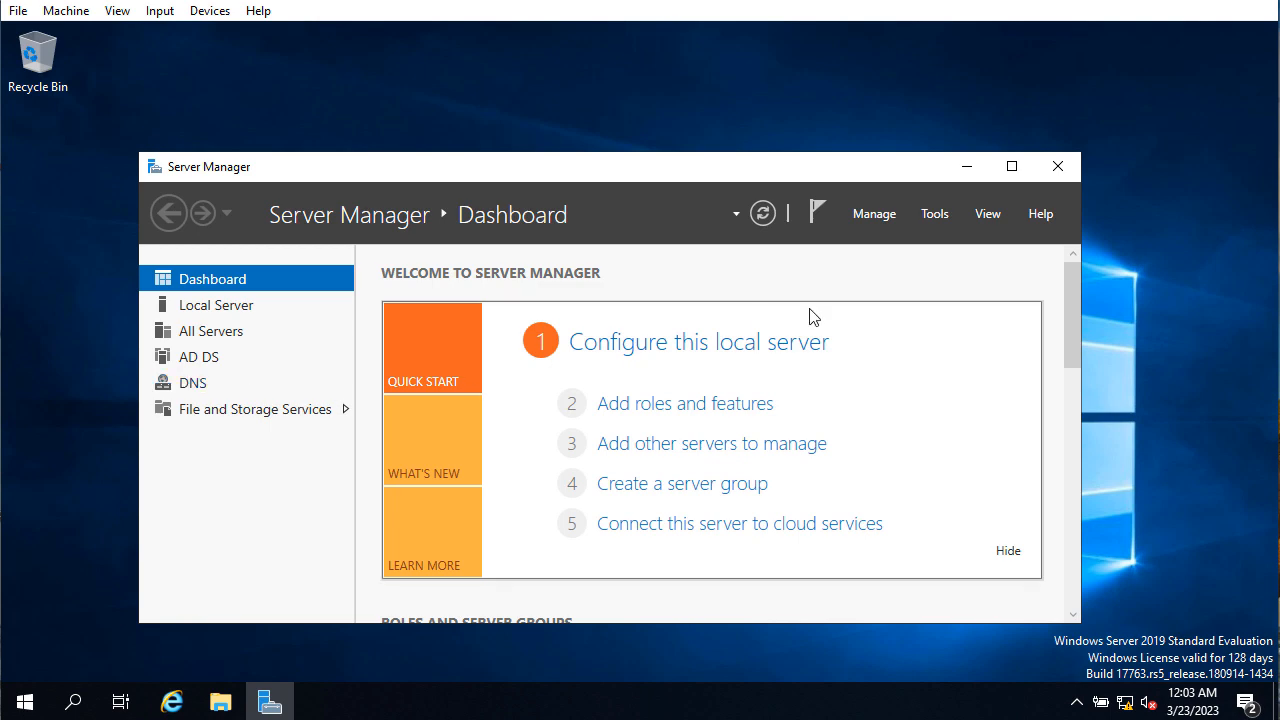
pyautogui.click(1012, 167)
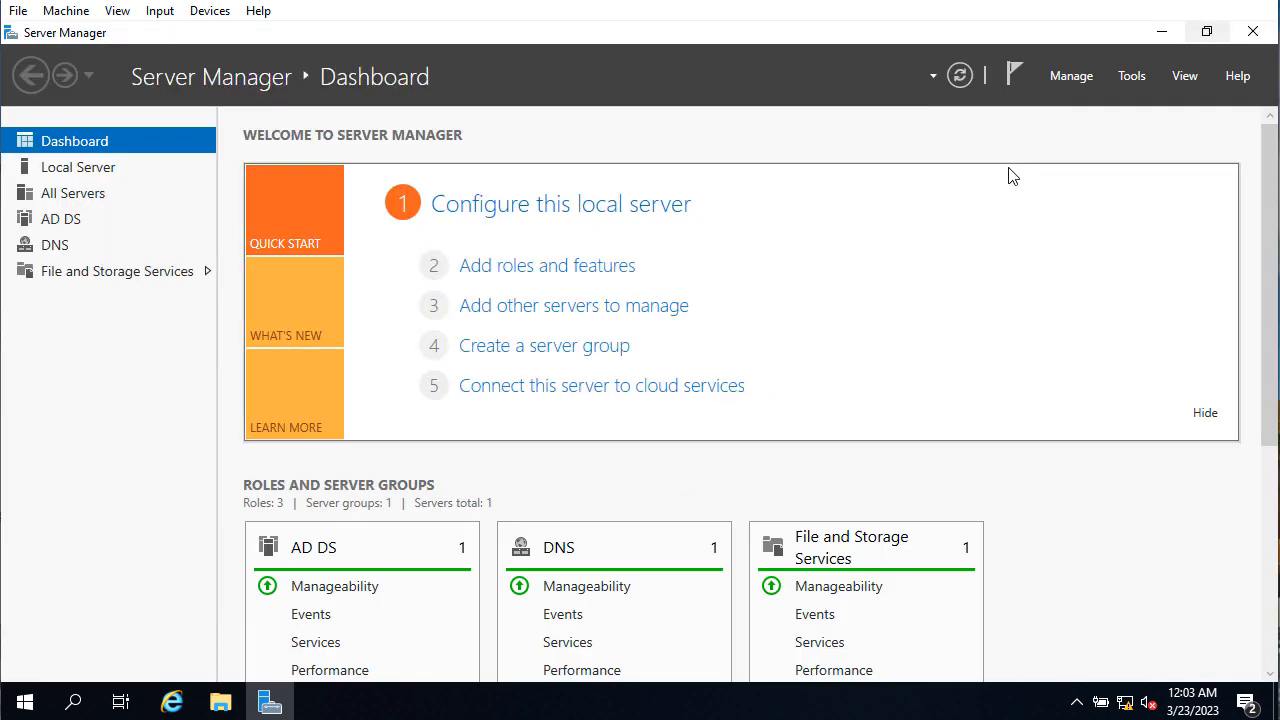
pyautogui.click(101, 171)
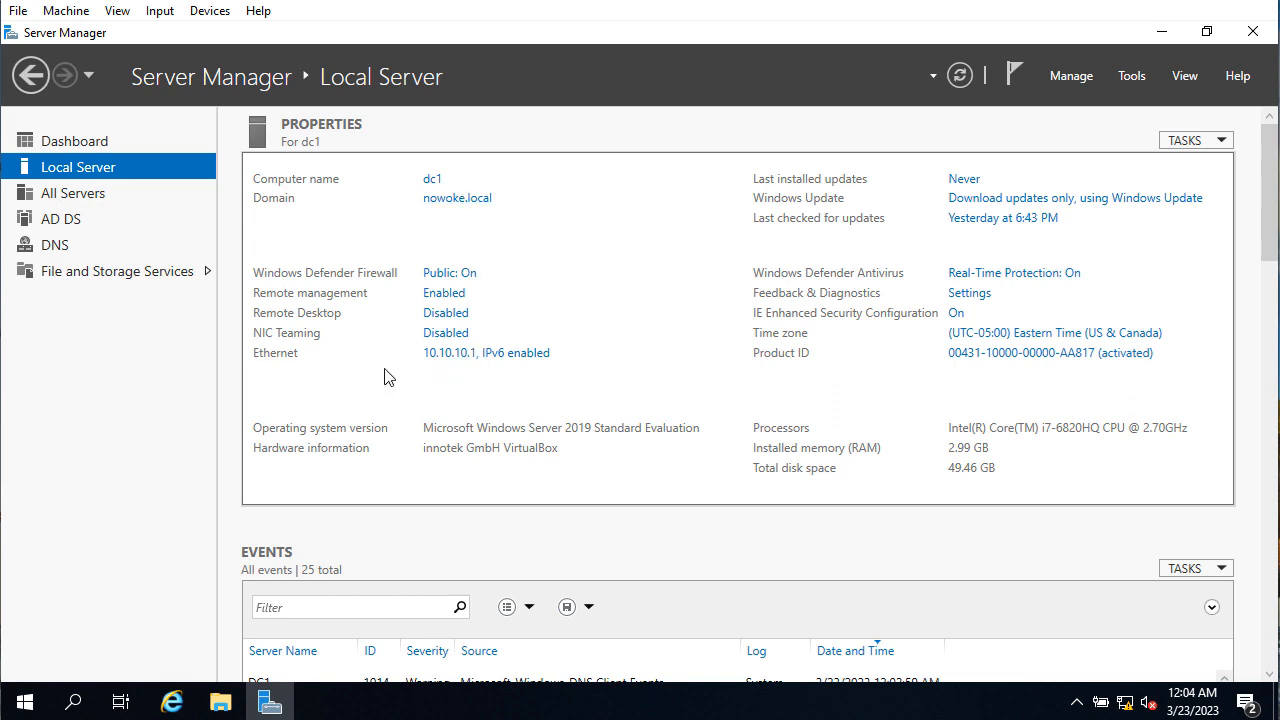
pyautogui.click(466, 360)
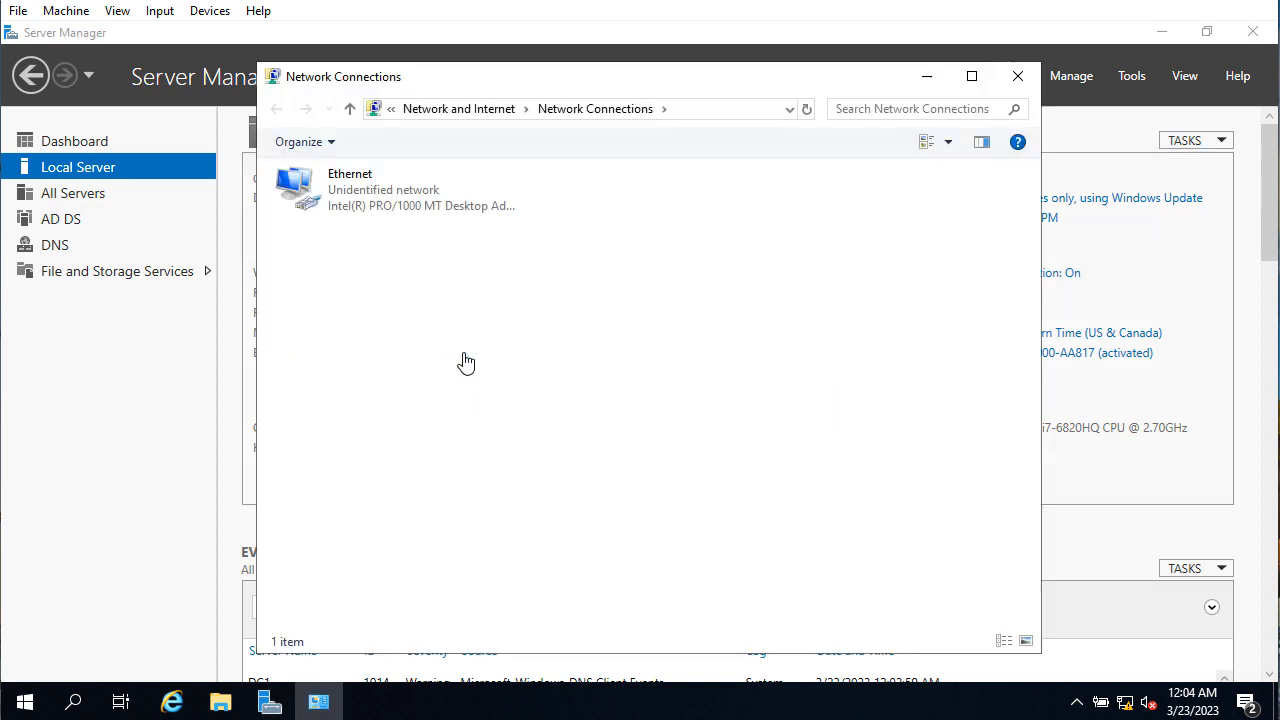
pyautogui.click(379, 193)
pyautogui.rightClick(378, 192)
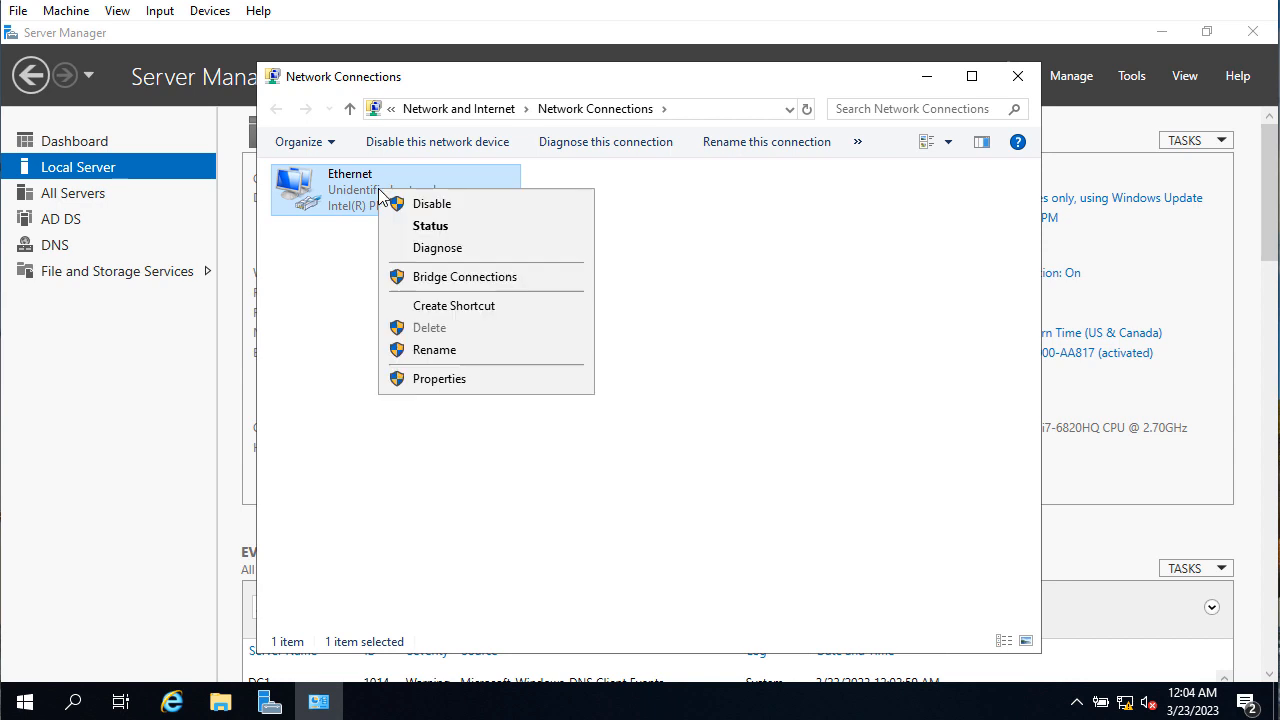
pyautogui.click(491, 379)
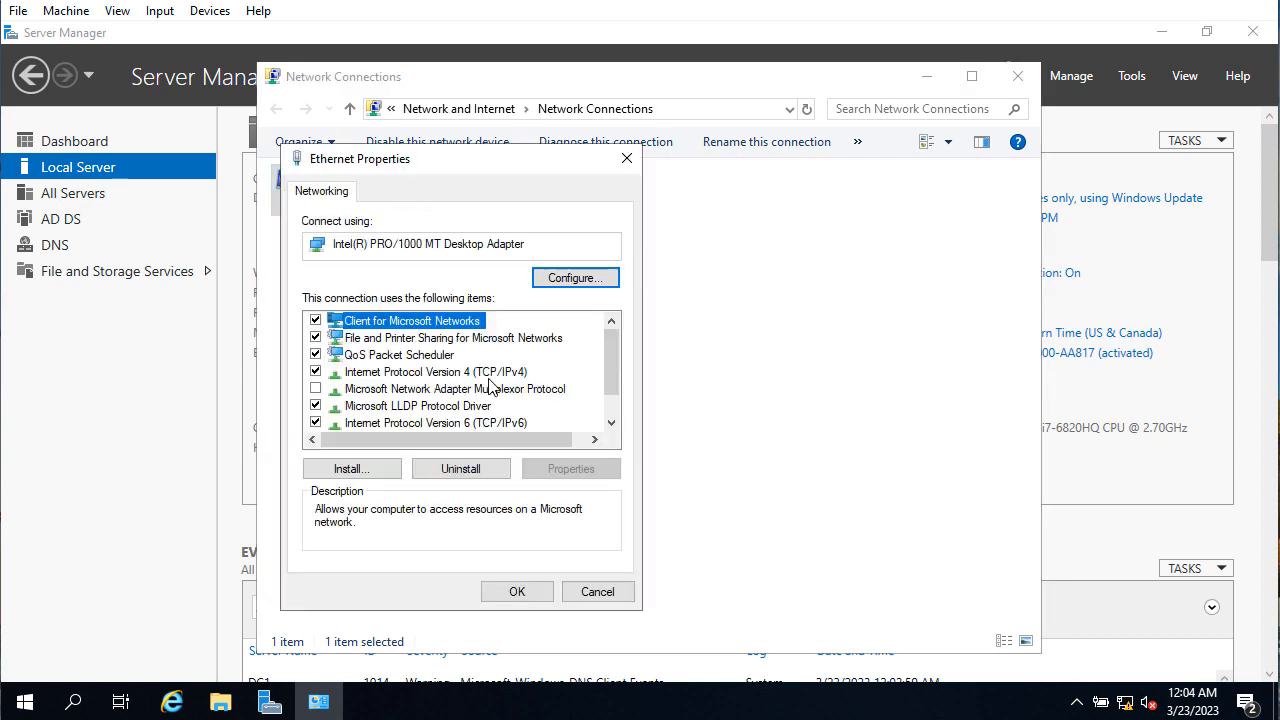
pyautogui.click(490, 376)
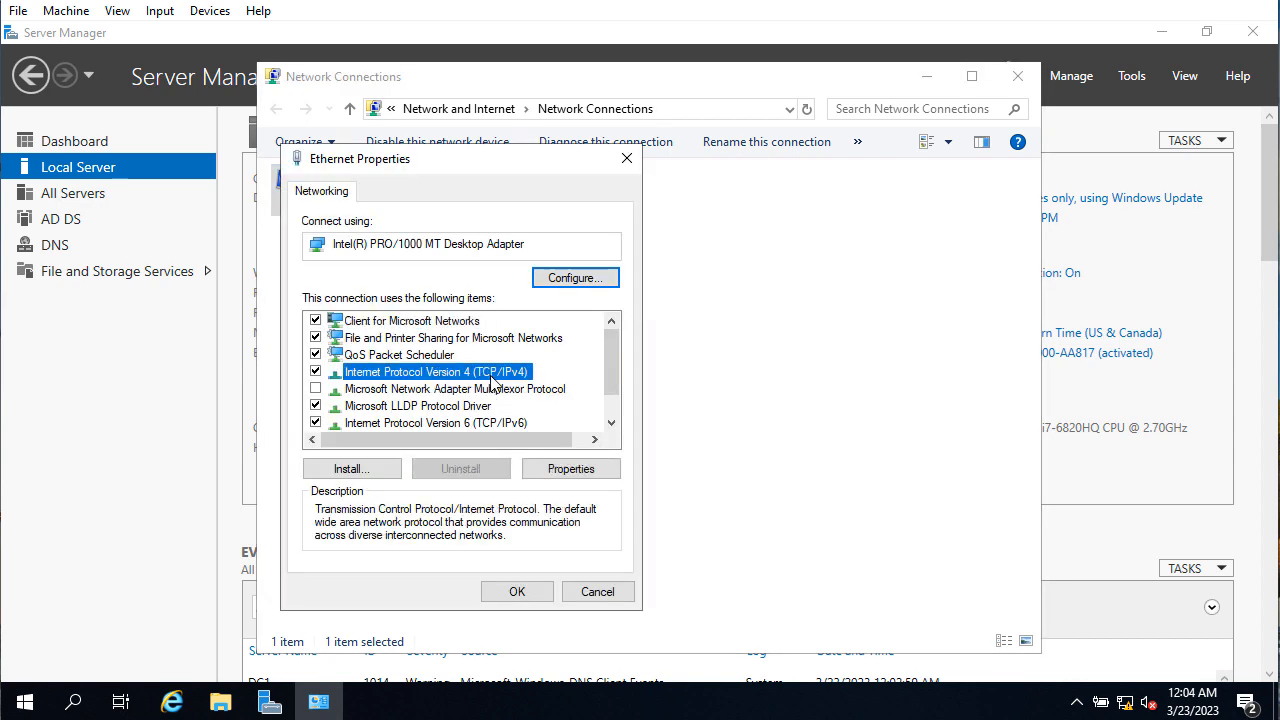
pyautogui.click(578, 470)
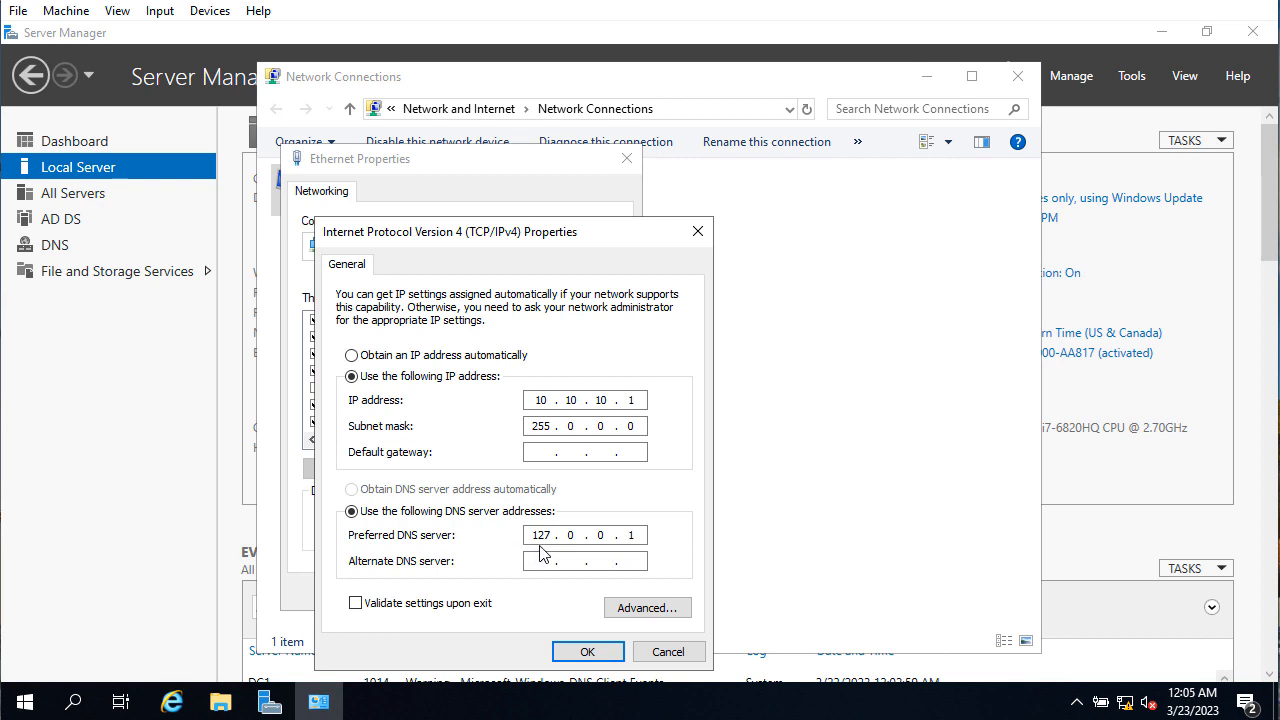
pyautogui.click(670, 651)
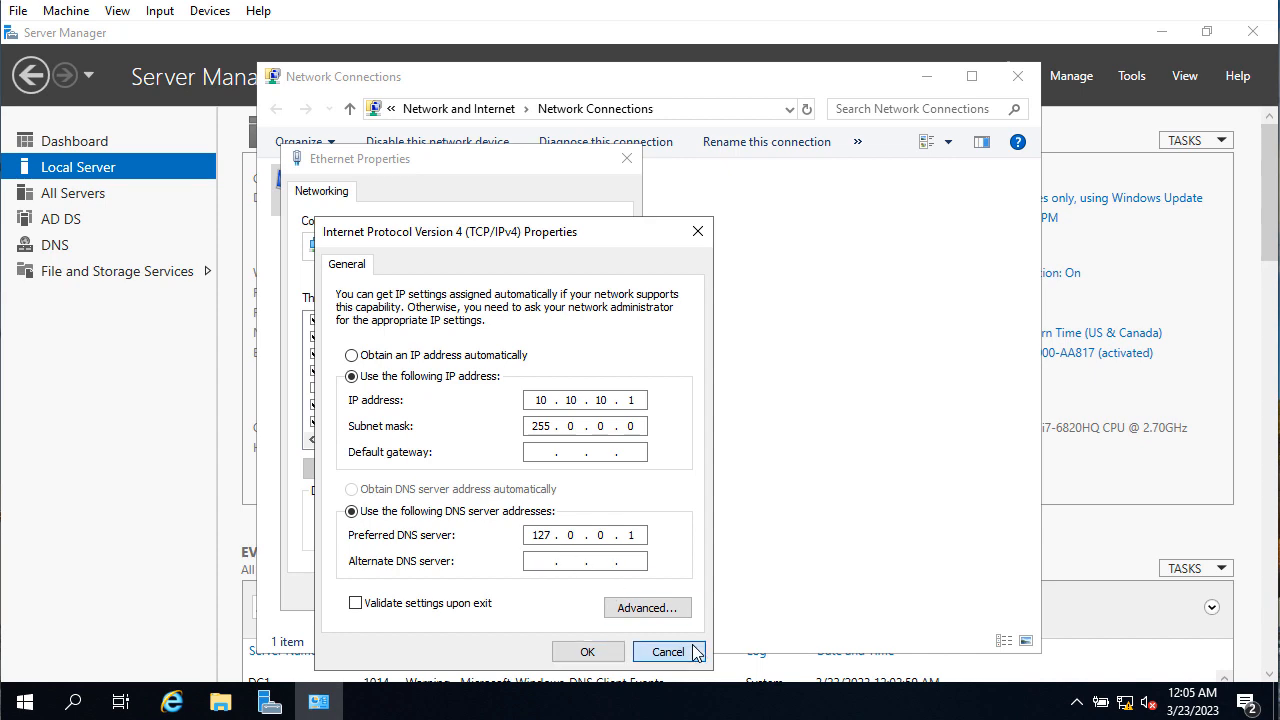
pyautogui.click(617, 591)
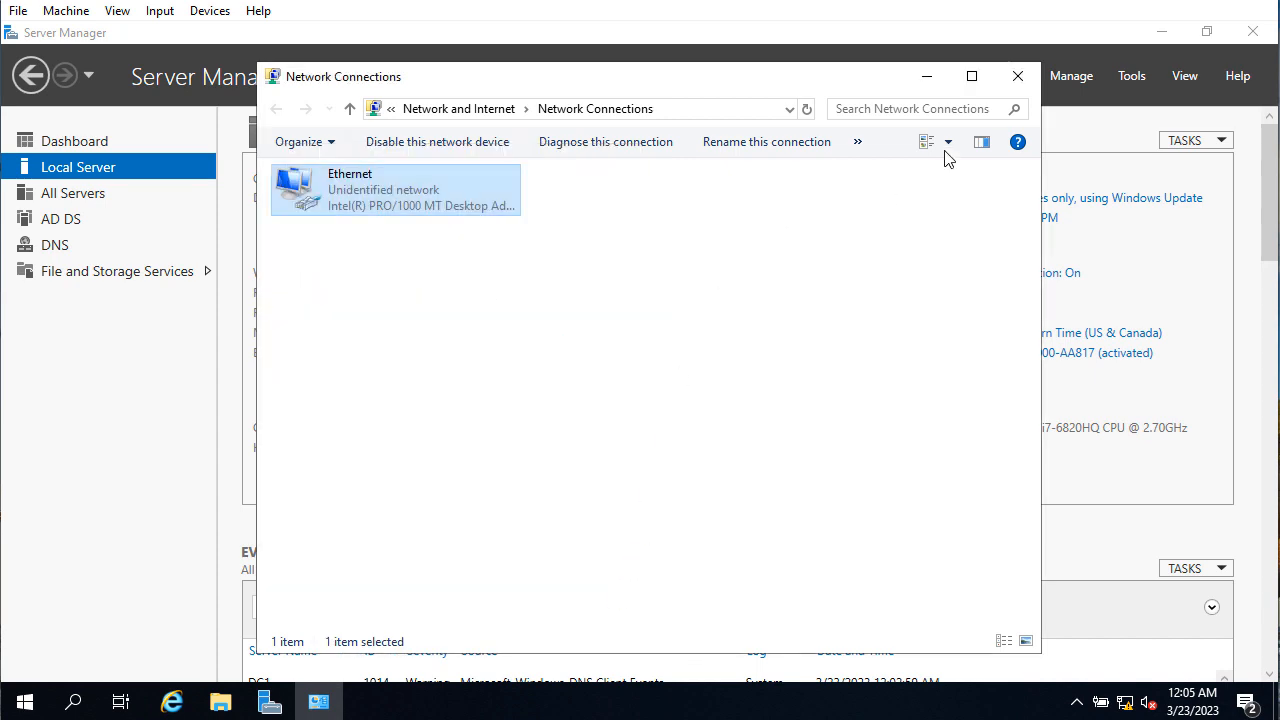
pyautogui.click(1018, 77)
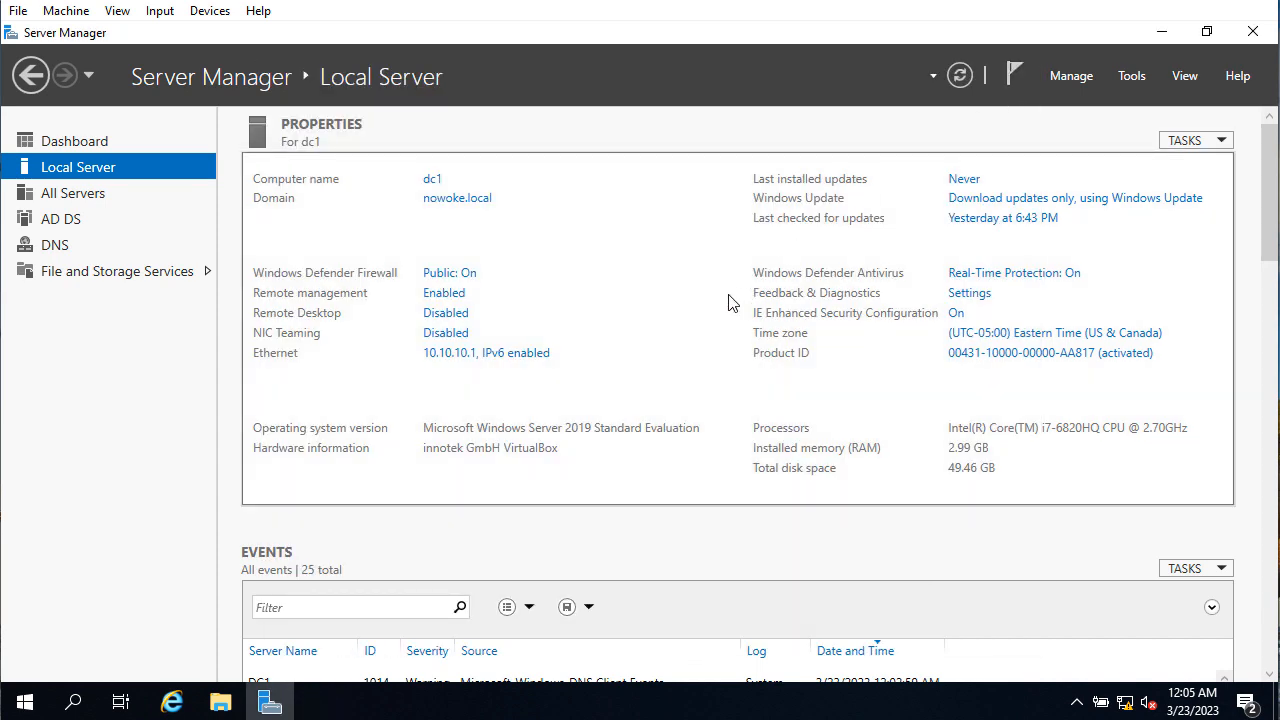